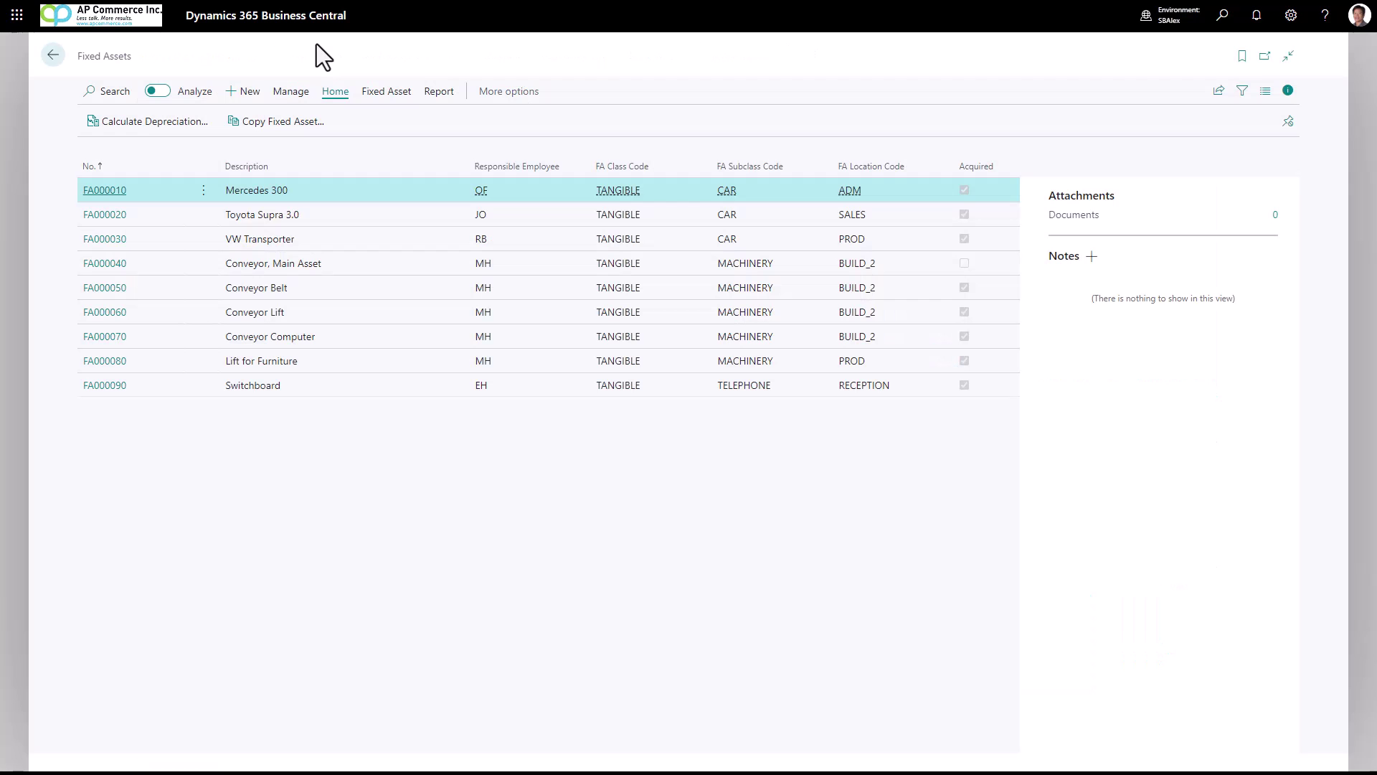
Step: Create a new fixed asset described as 'My new Fixed Asset'
left_click(244, 92)
type("My new Fixed Asset")
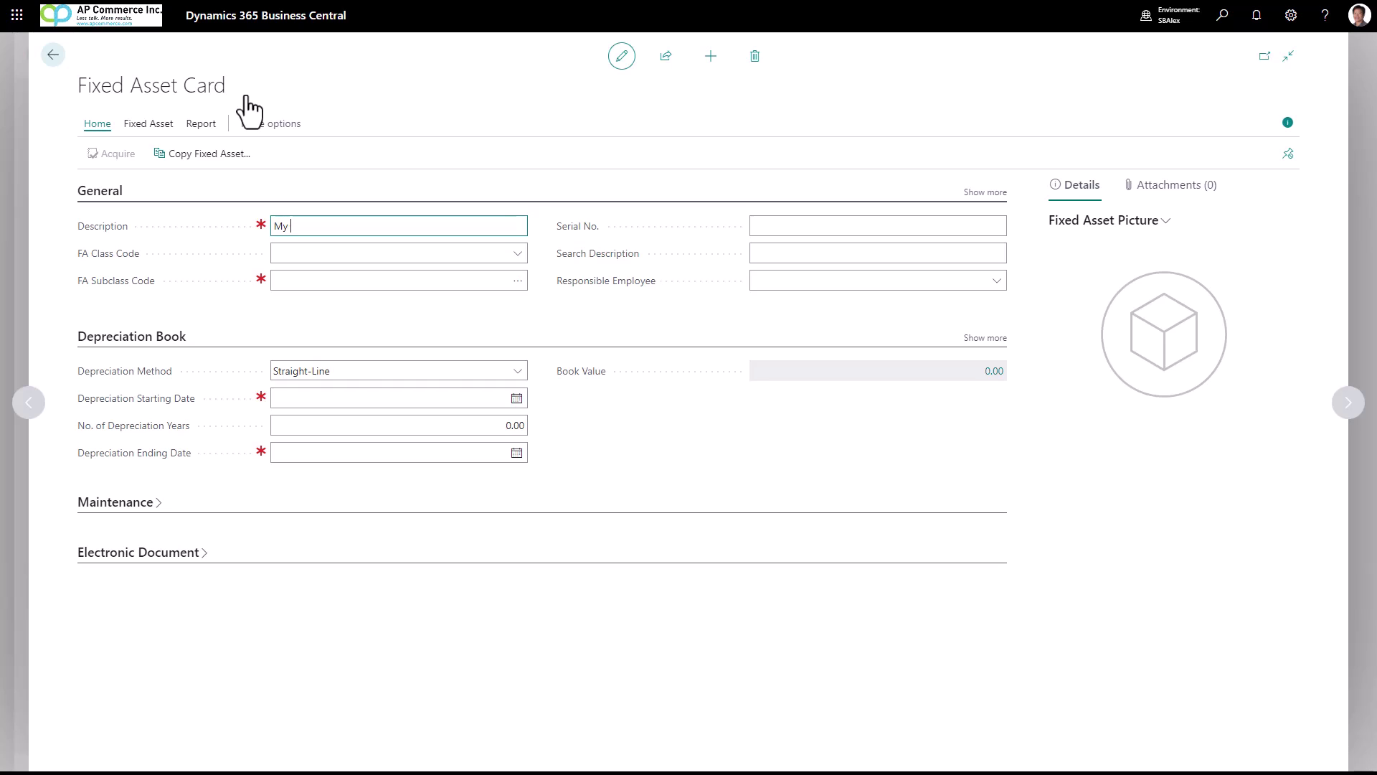
key("Tab")
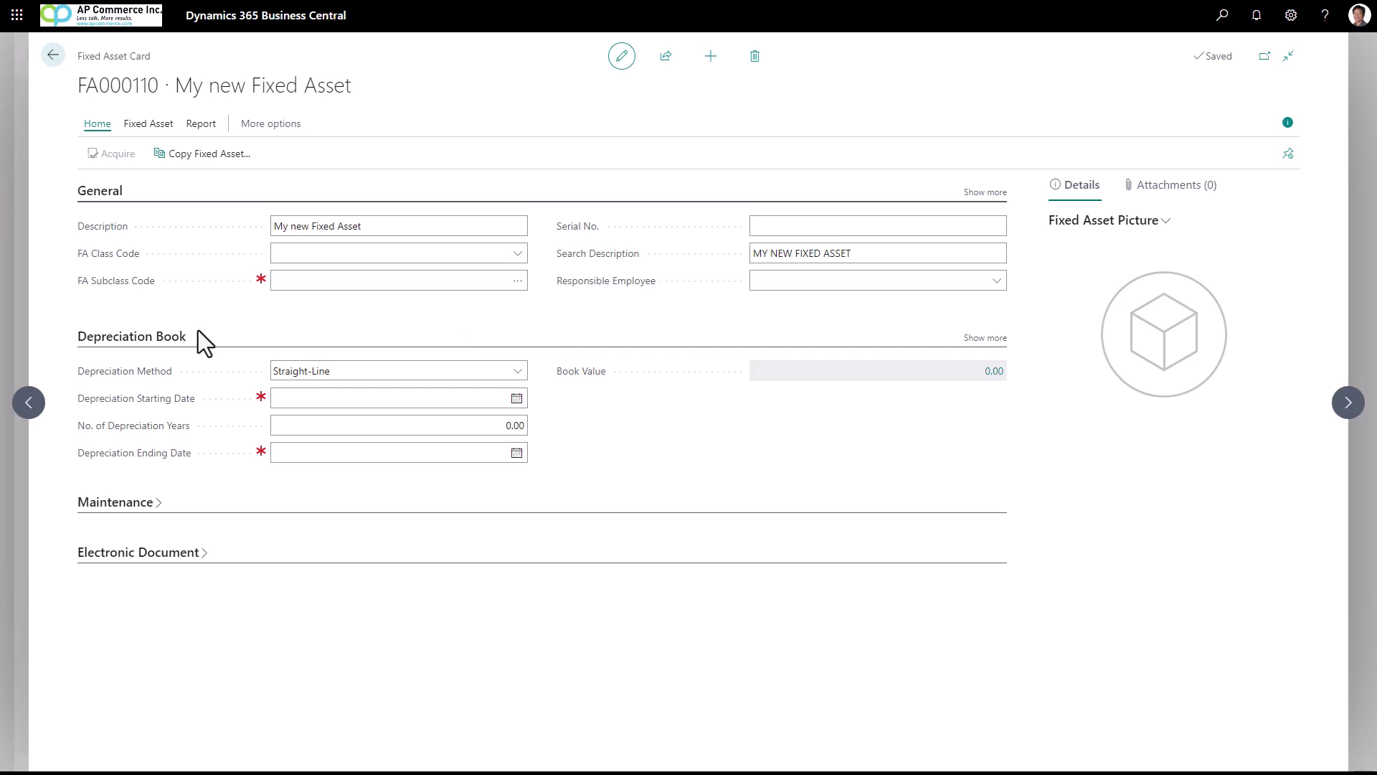
Step: Set its depreciation to posting group EQUIPMENT, starting 3/1/2023, over 5 years, then close the card
left_click(502, 371)
left_click(984, 338)
left_click(518, 399)
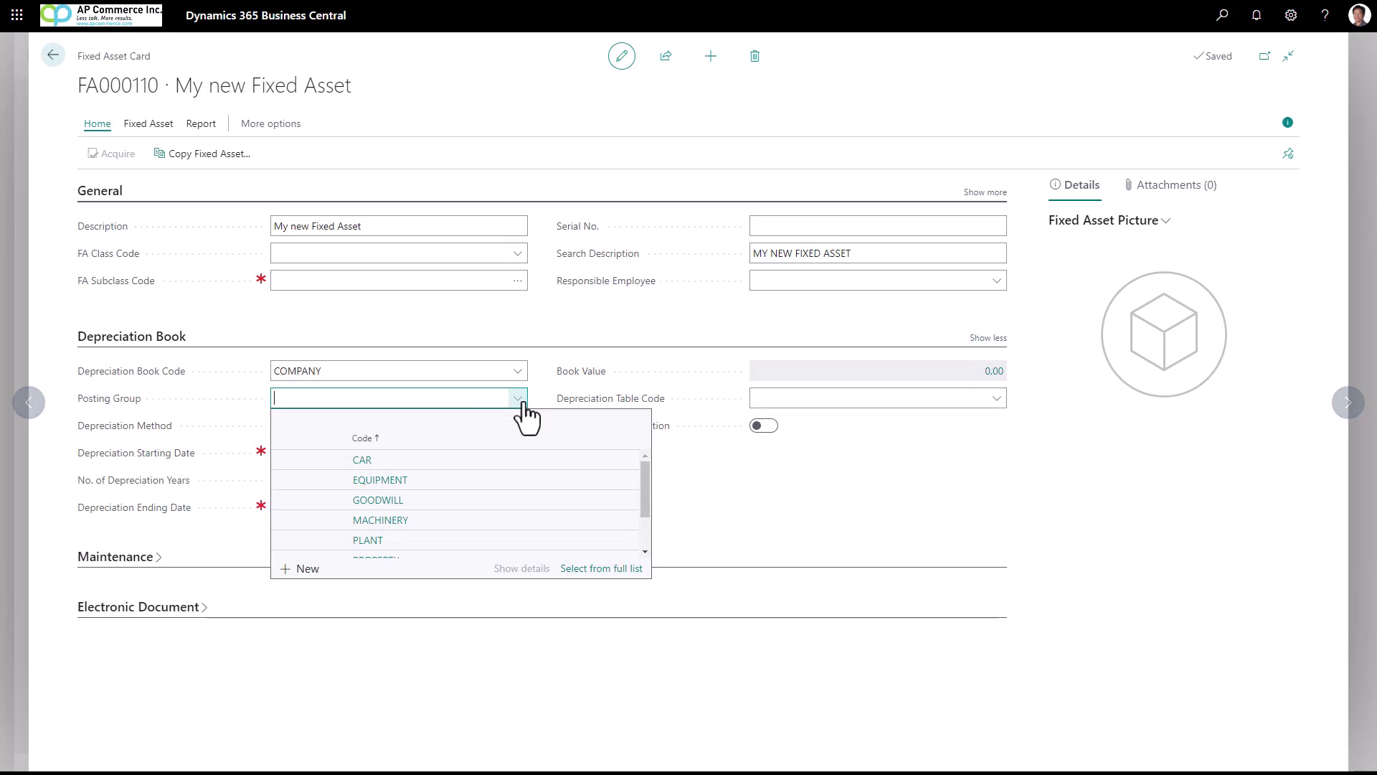
left_click(429, 481)
left_click(345, 452)
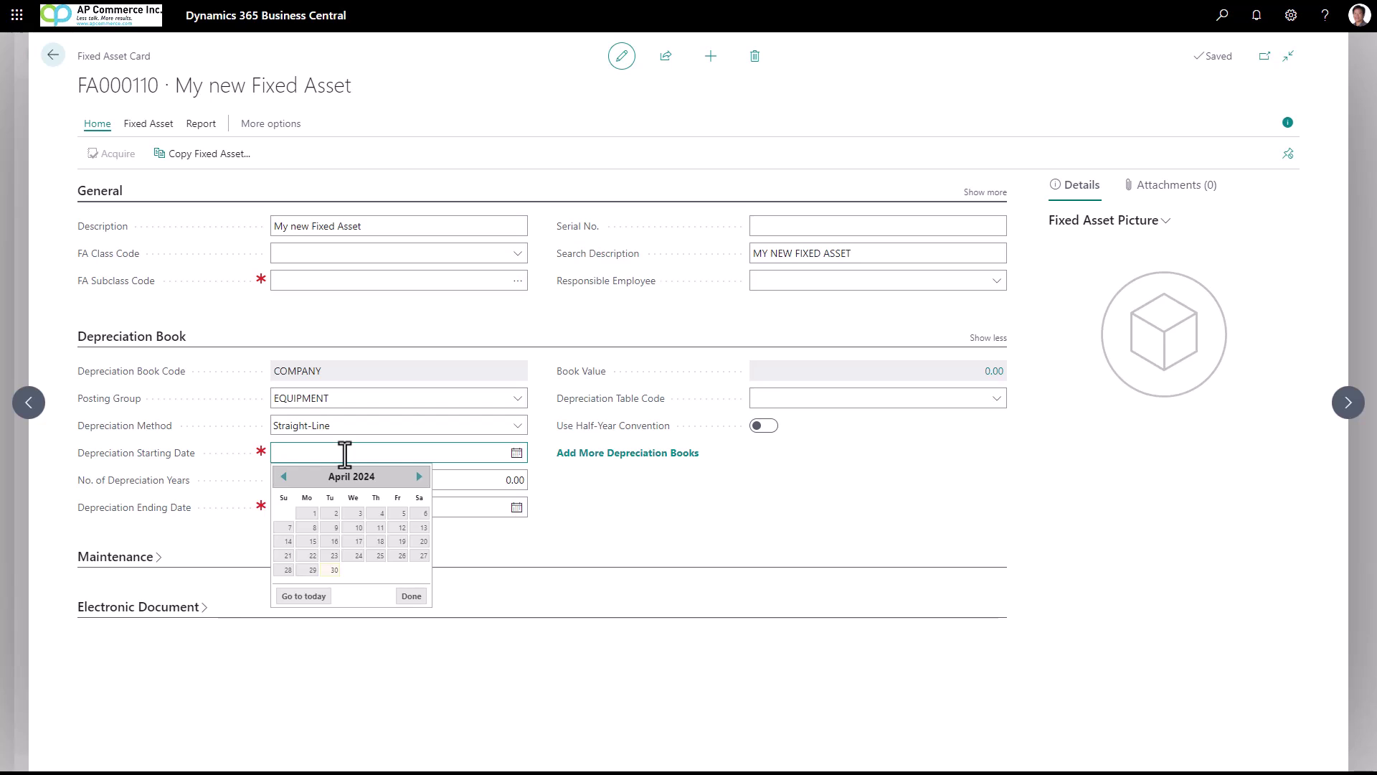
type("3/1/2023")
key("Tab")
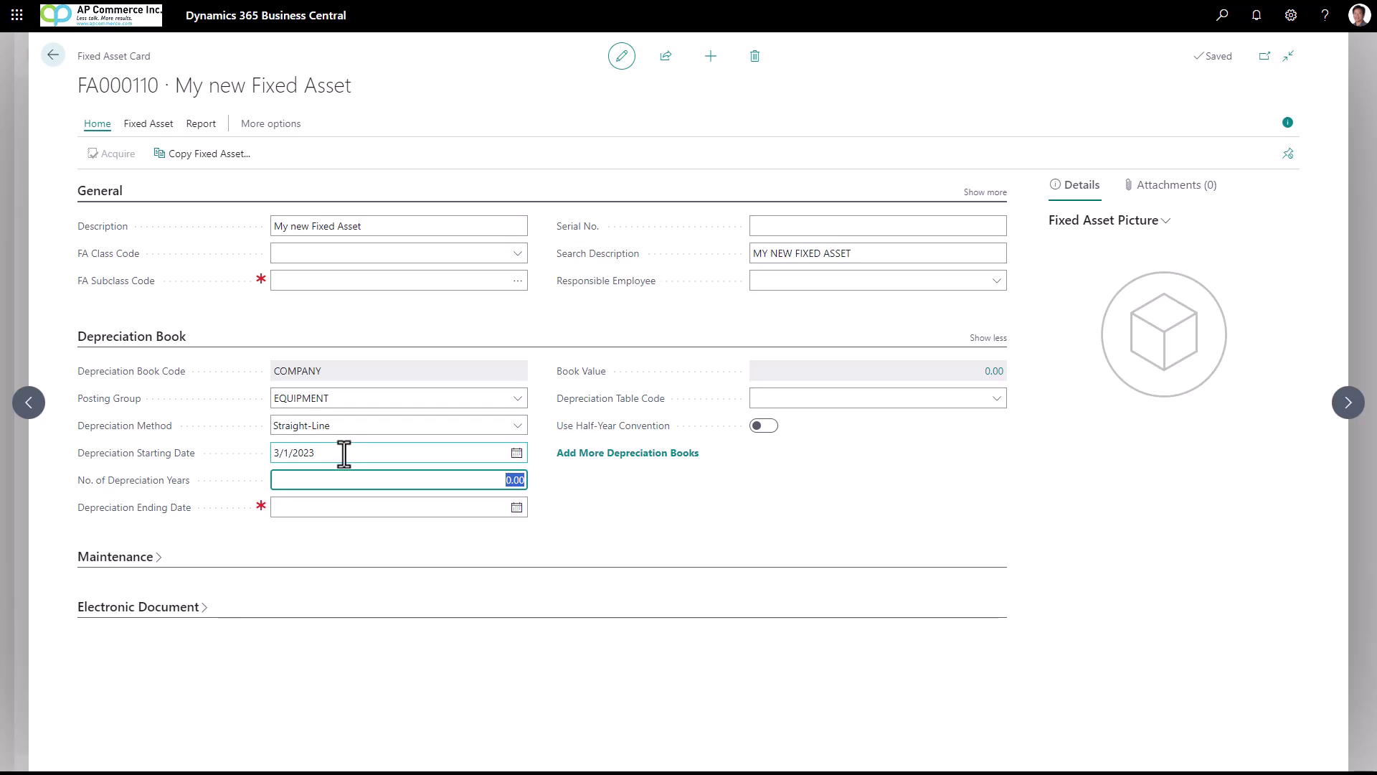
type("5")
key("Tab")
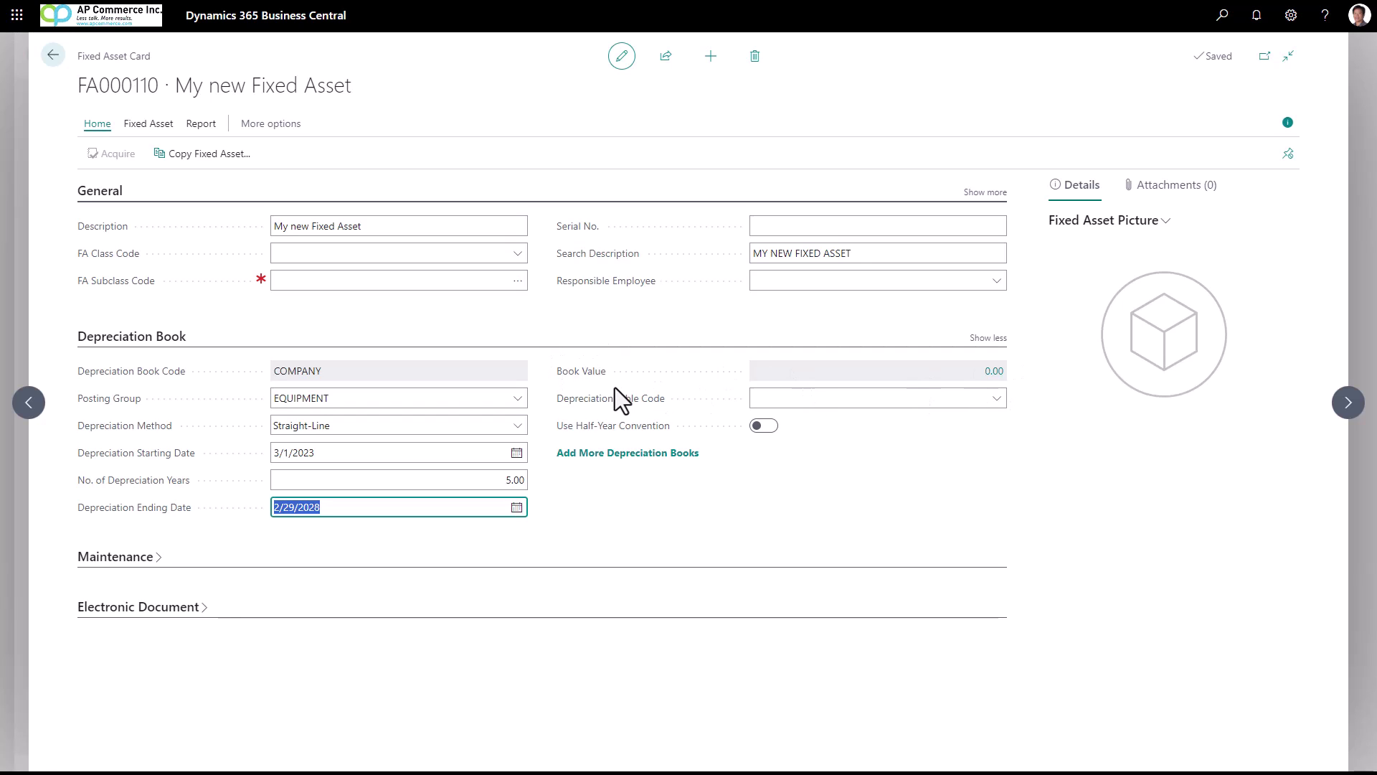
key("Escape")
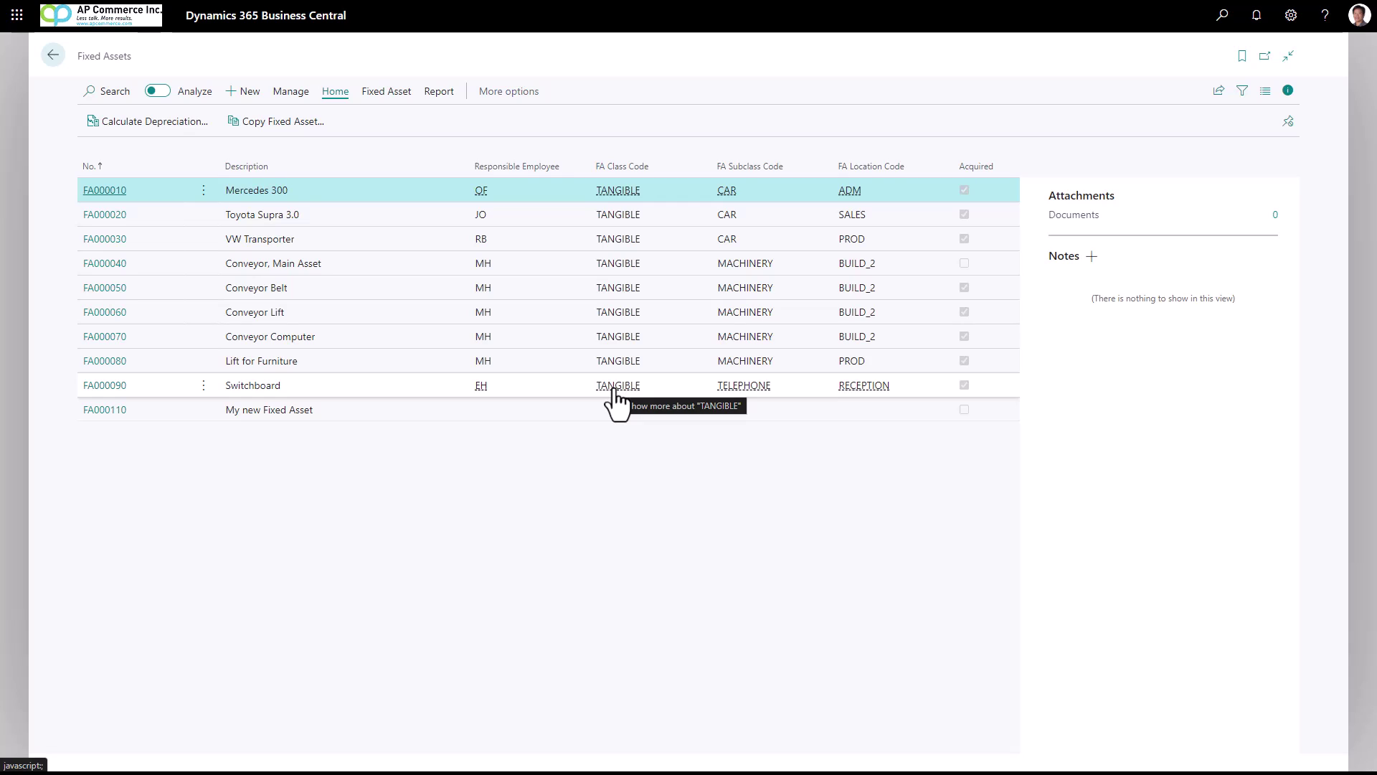
Step: Return to the home page and search for 'fixed asset journal'
key("Escape")
left_click(1223, 17)
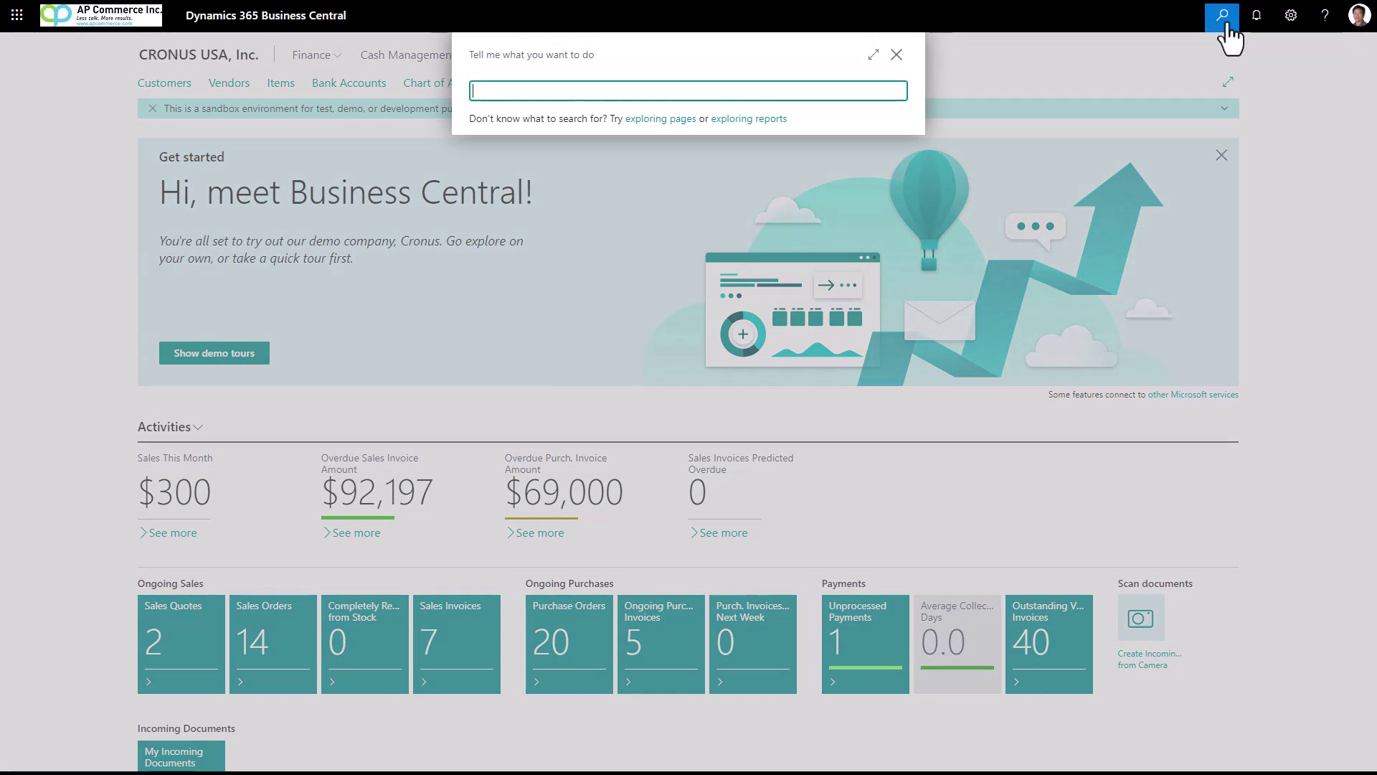
type("fixed asset journal")
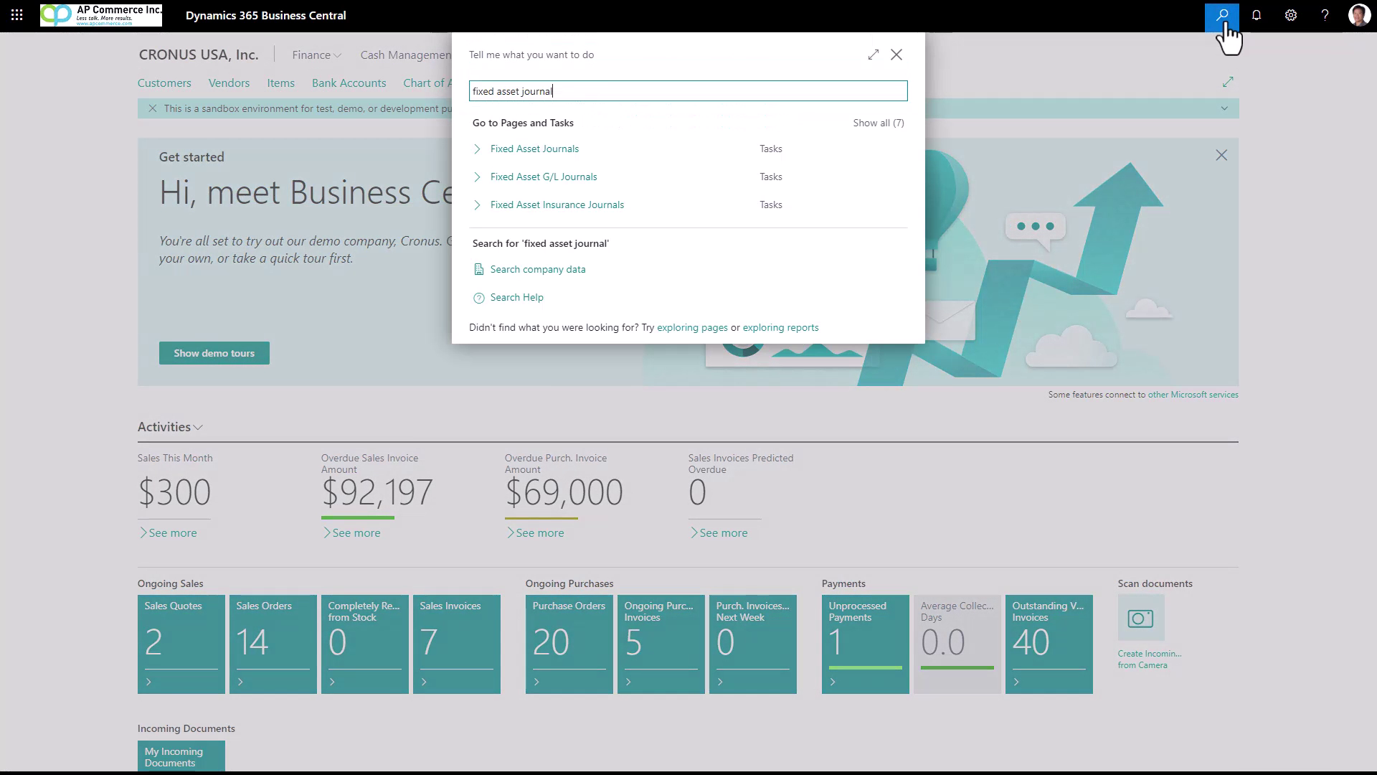
Step: In Fixed Asset Journals, enter a 3/1/2023 Invoice line for FA000110 with amount 5,000
left_click(571, 160)
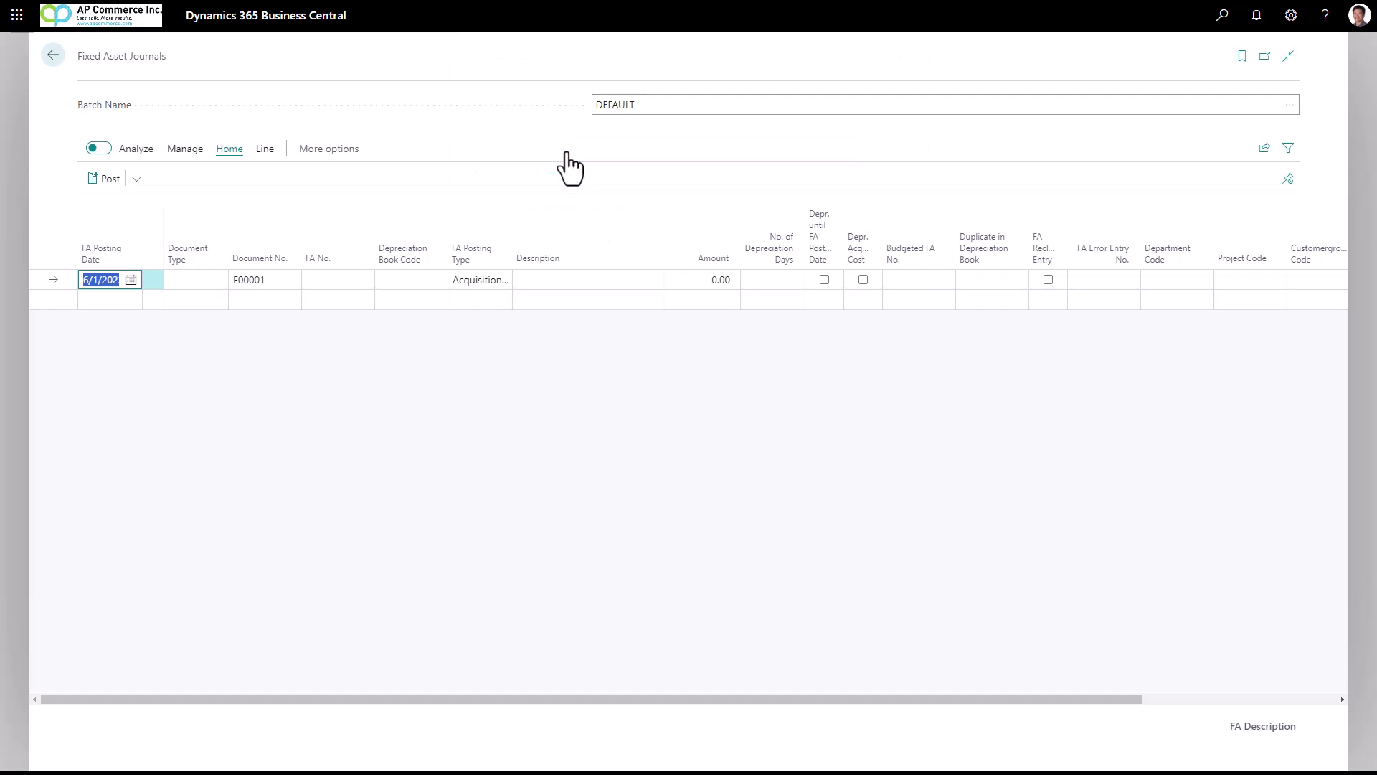
type("3/1")
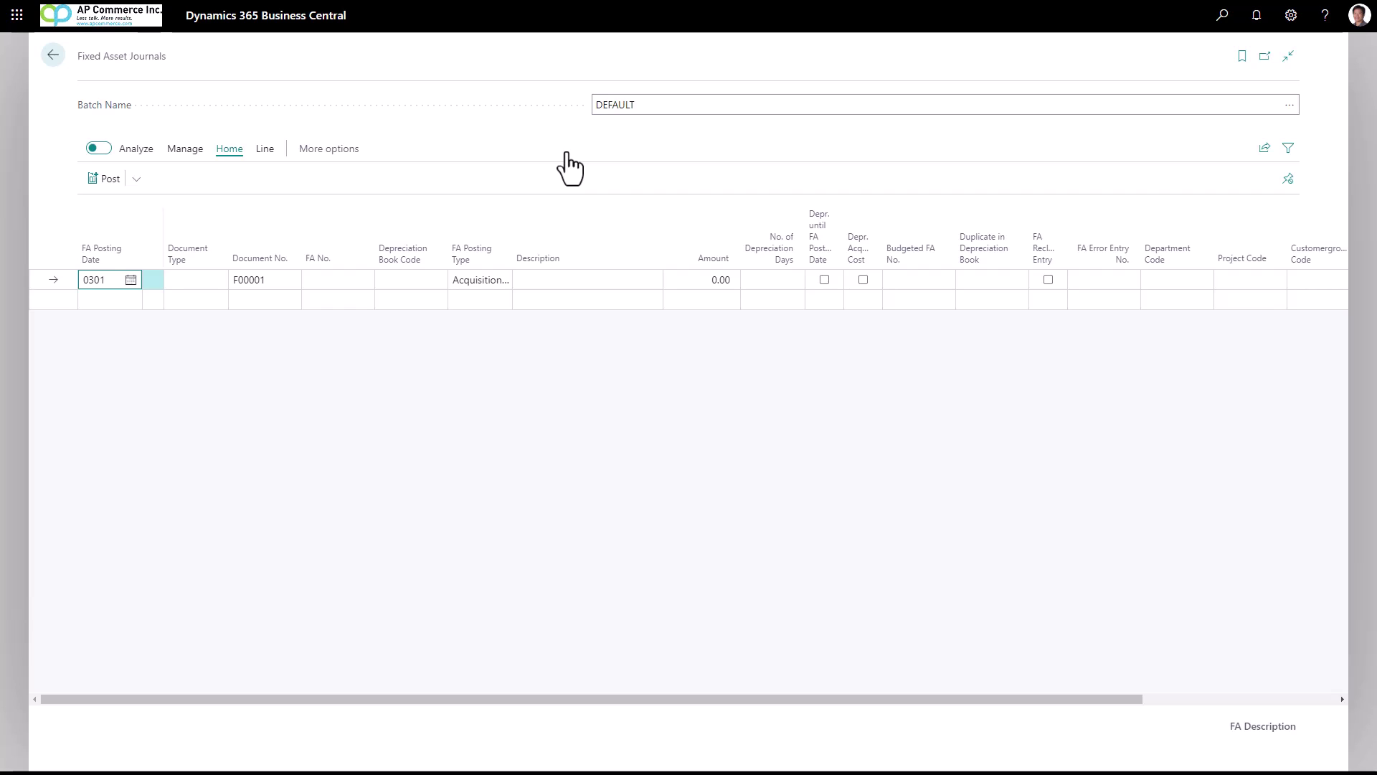
key("Tab")
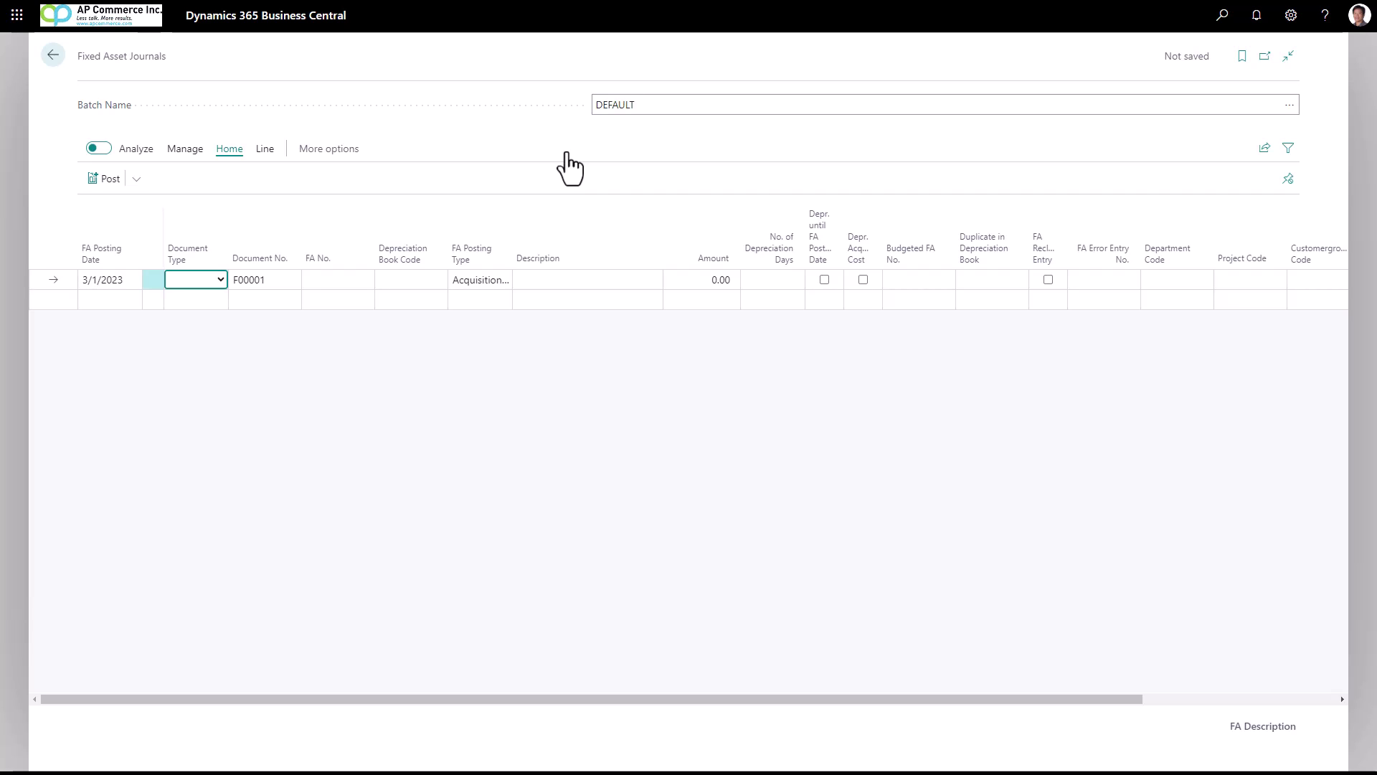
left_click(200, 279)
left_click(208, 312)
left_click(317, 281)
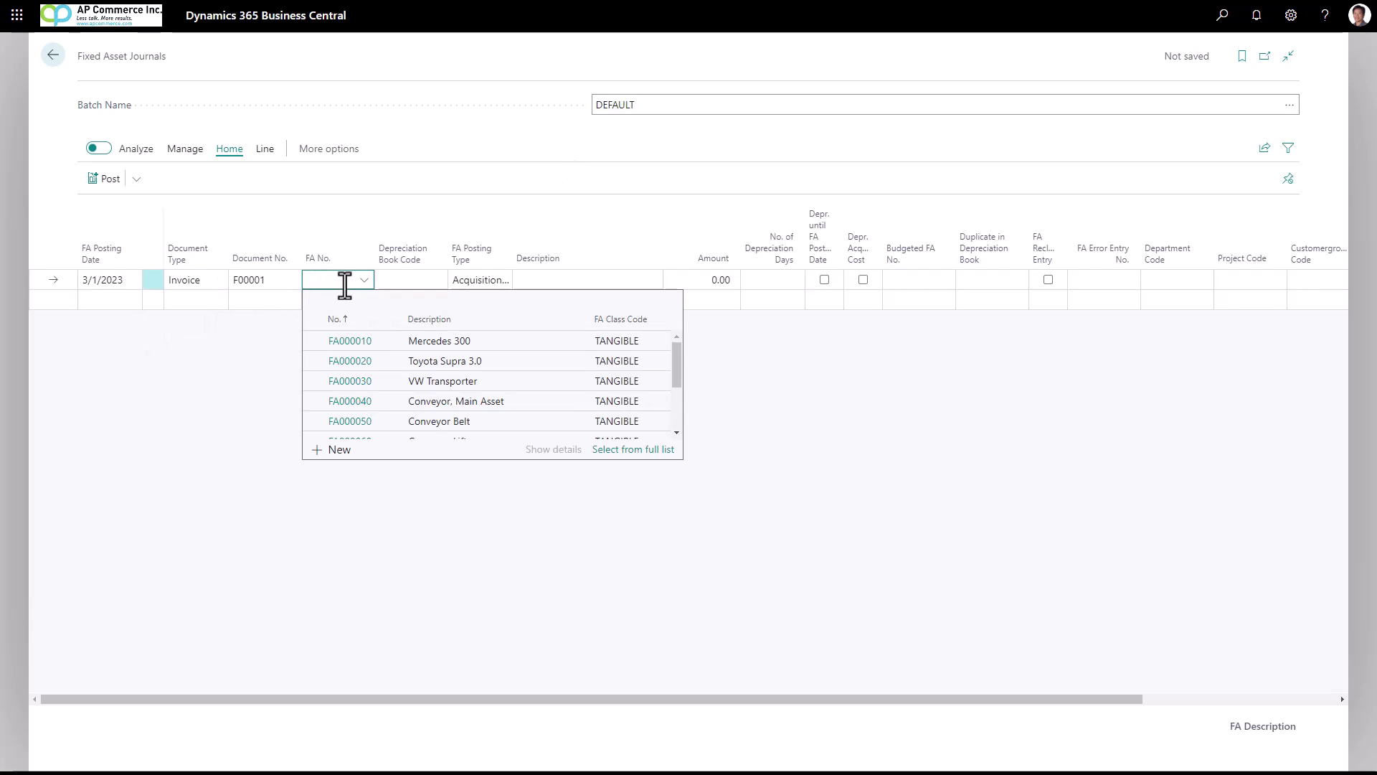
scroll(453, 365, "down", 3)
left_click(455, 423)
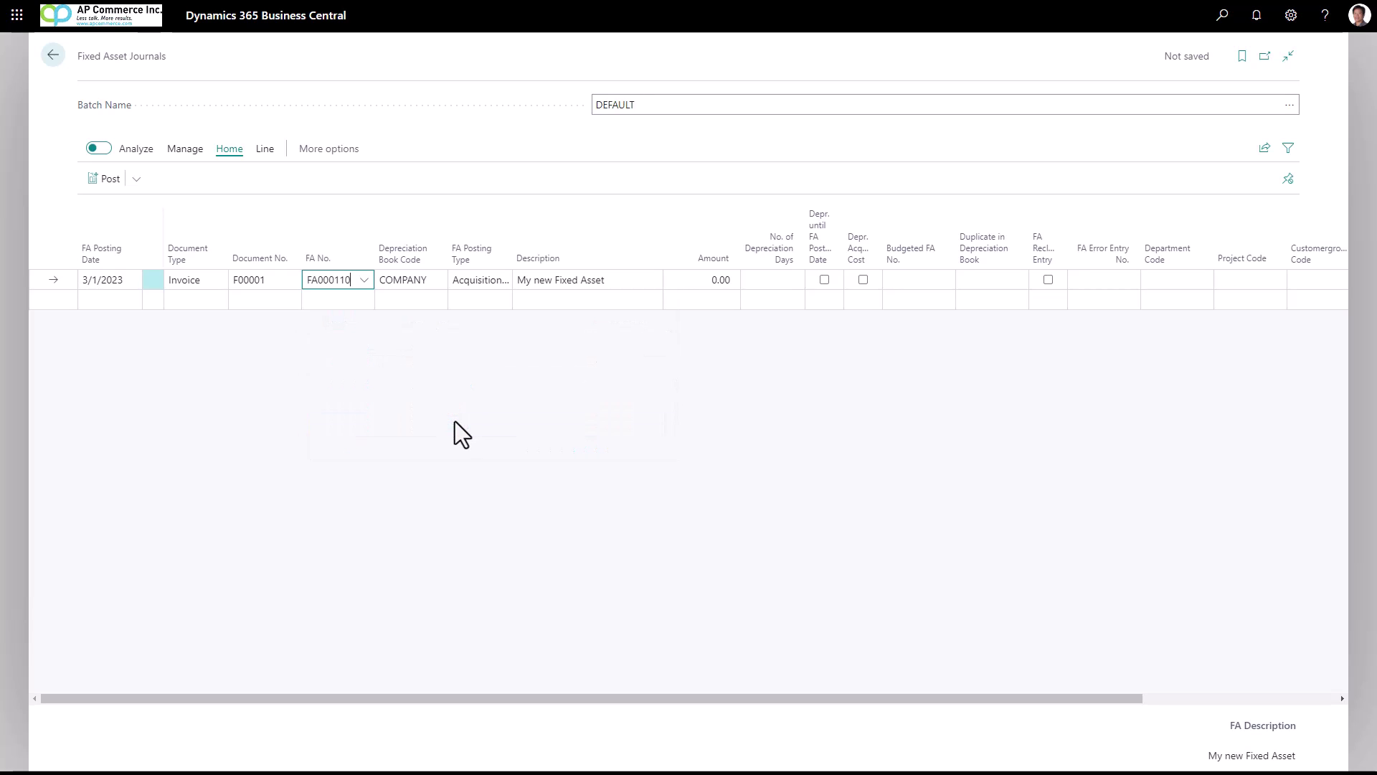
left_click(695, 279)
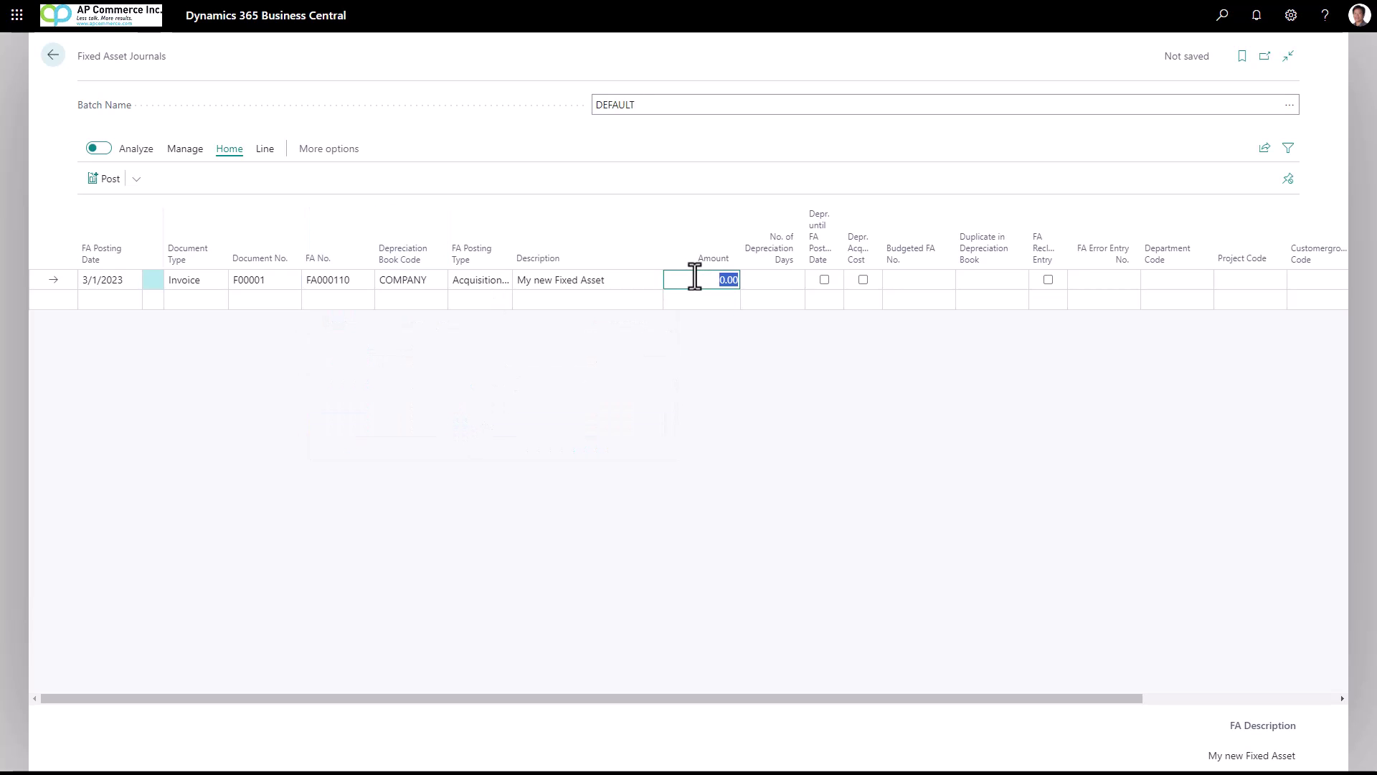
type("5000")
key("Tab")
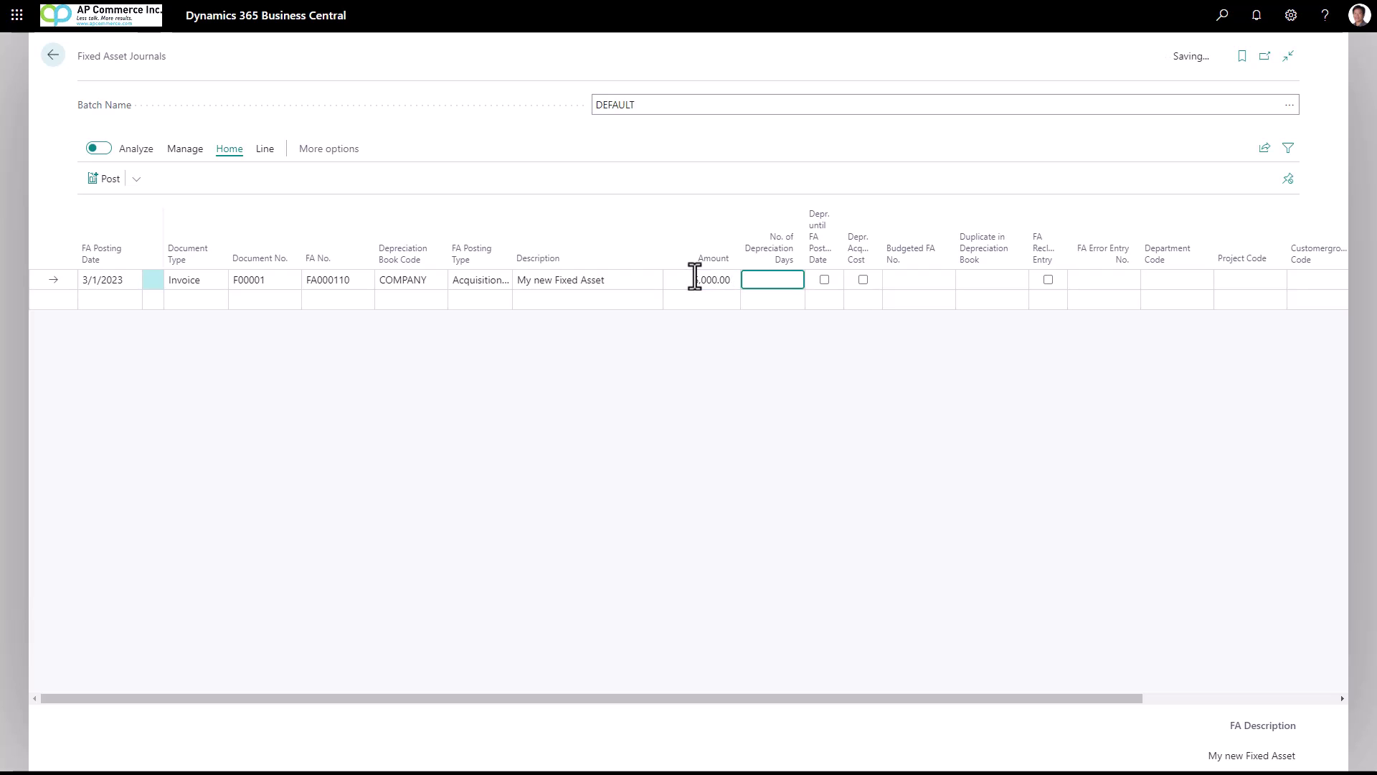
Step: Post the 5,000 acquisition line and acknowledge the success message
left_click(108, 183)
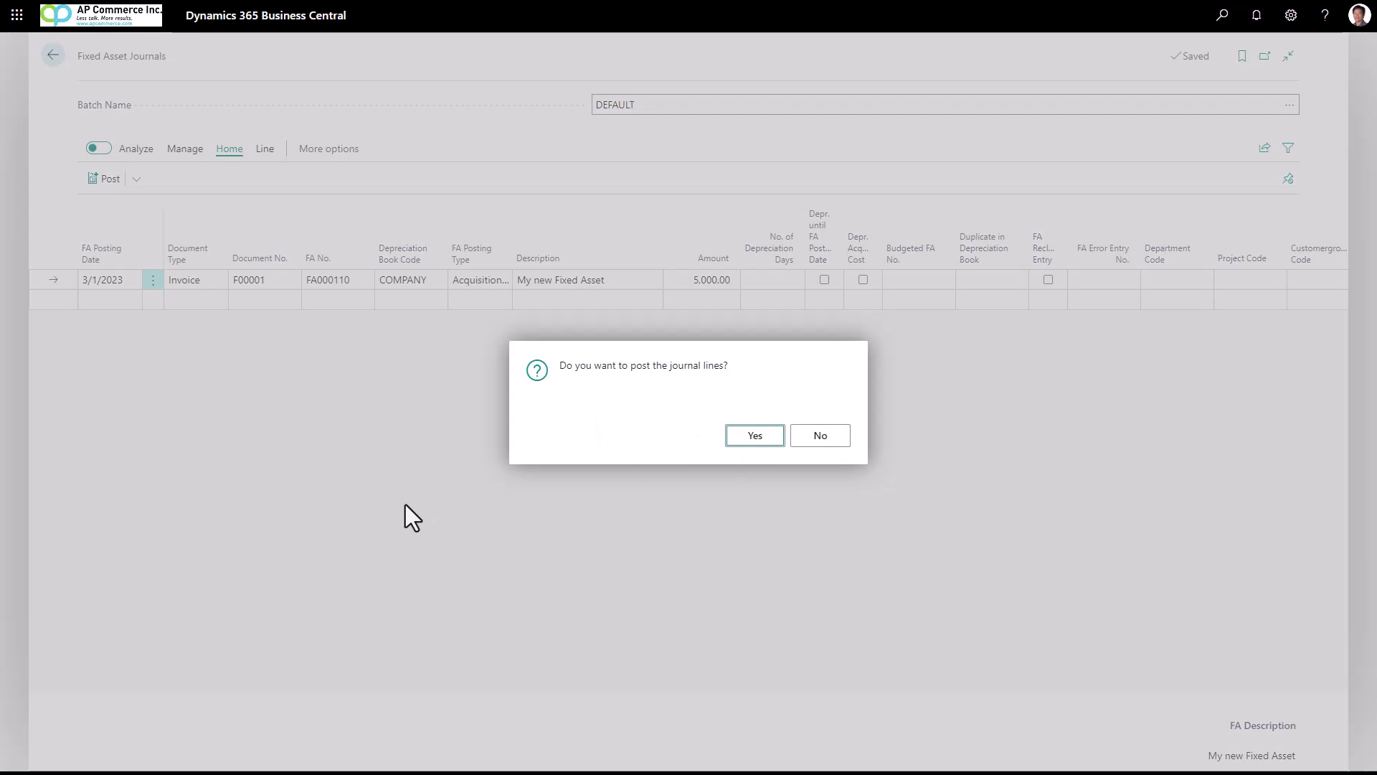
key("Return")
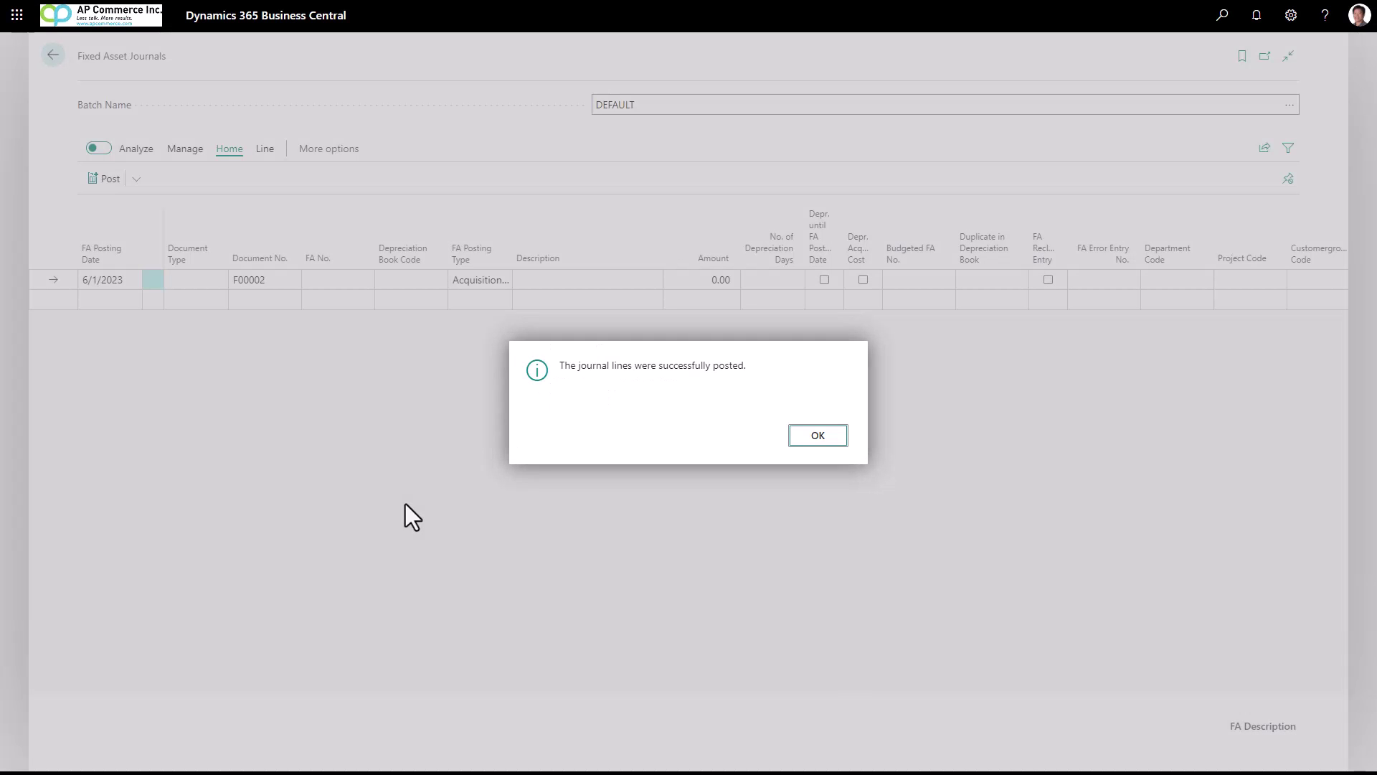
left_click(793, 437)
Step: Search for the fixed assets page and open the card for FA000110
left_click(1223, 16)
type("f")
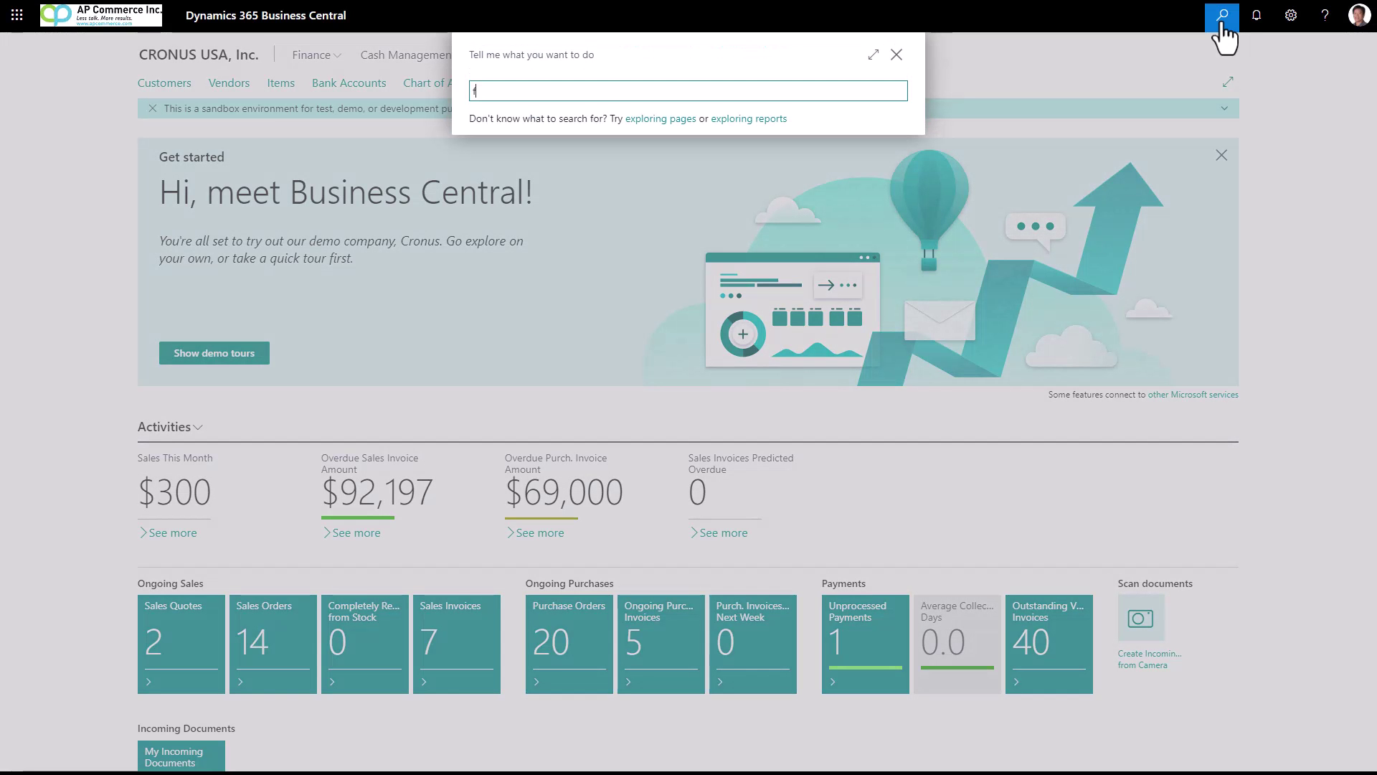
type("ixed ass")
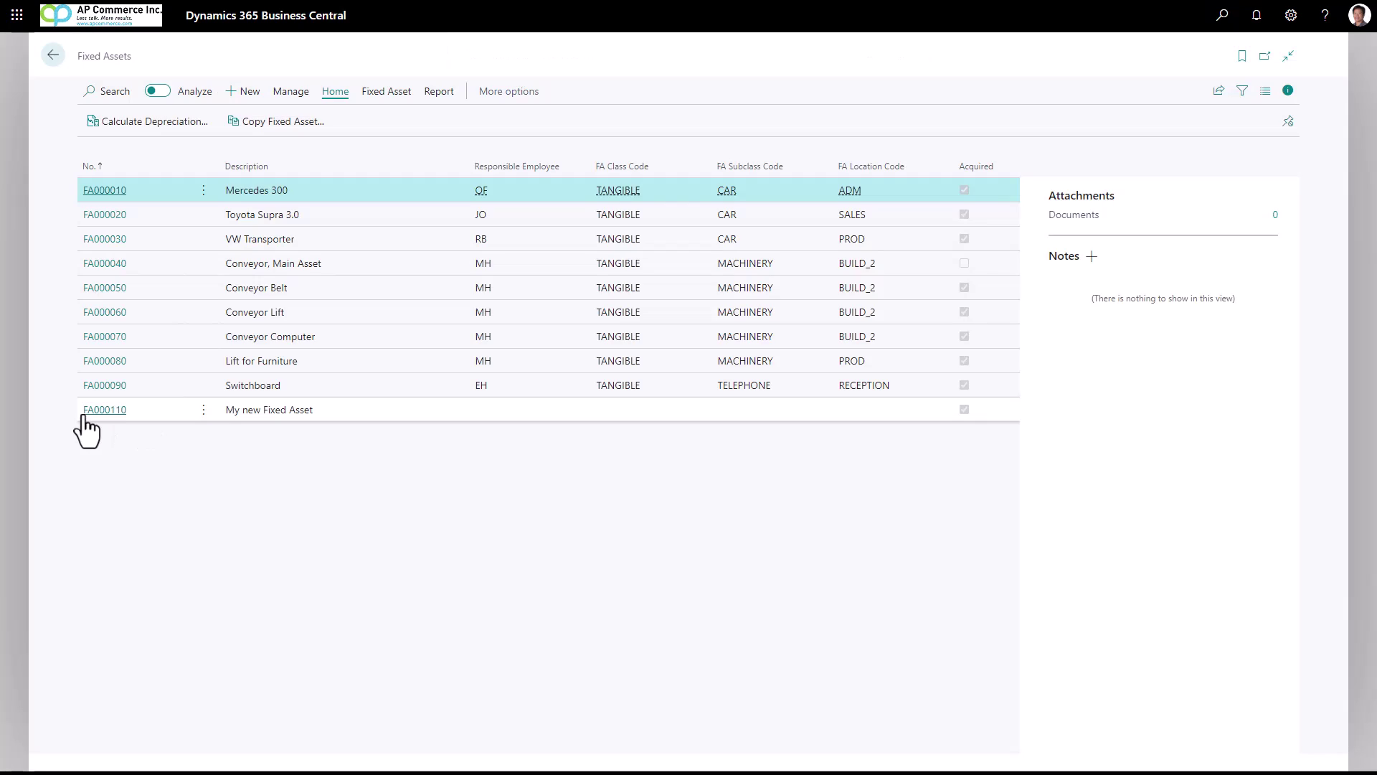
left_click(82, 409)
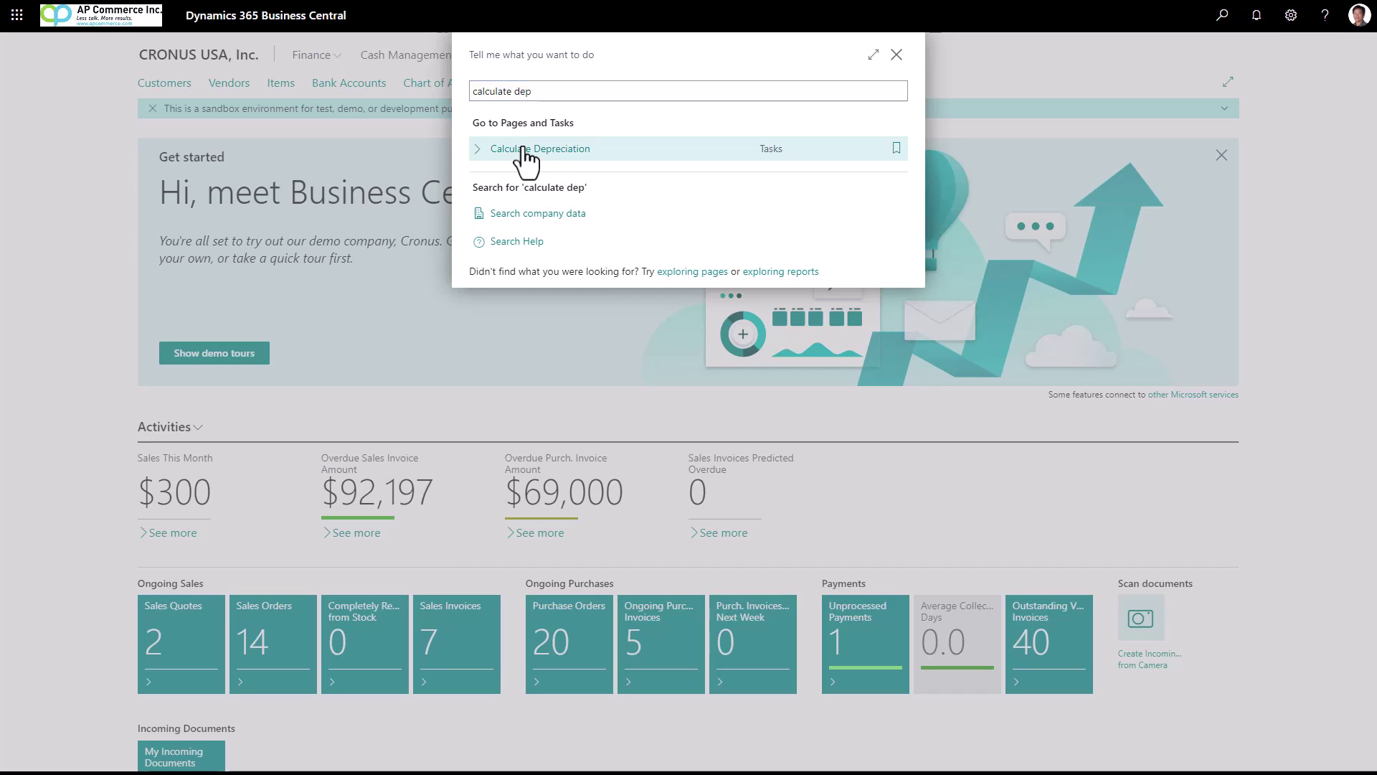
Step: Calculate depreciation dated 3/31/2023, document FADEPR0323, filtered to FA000110
left_click(518, 149)
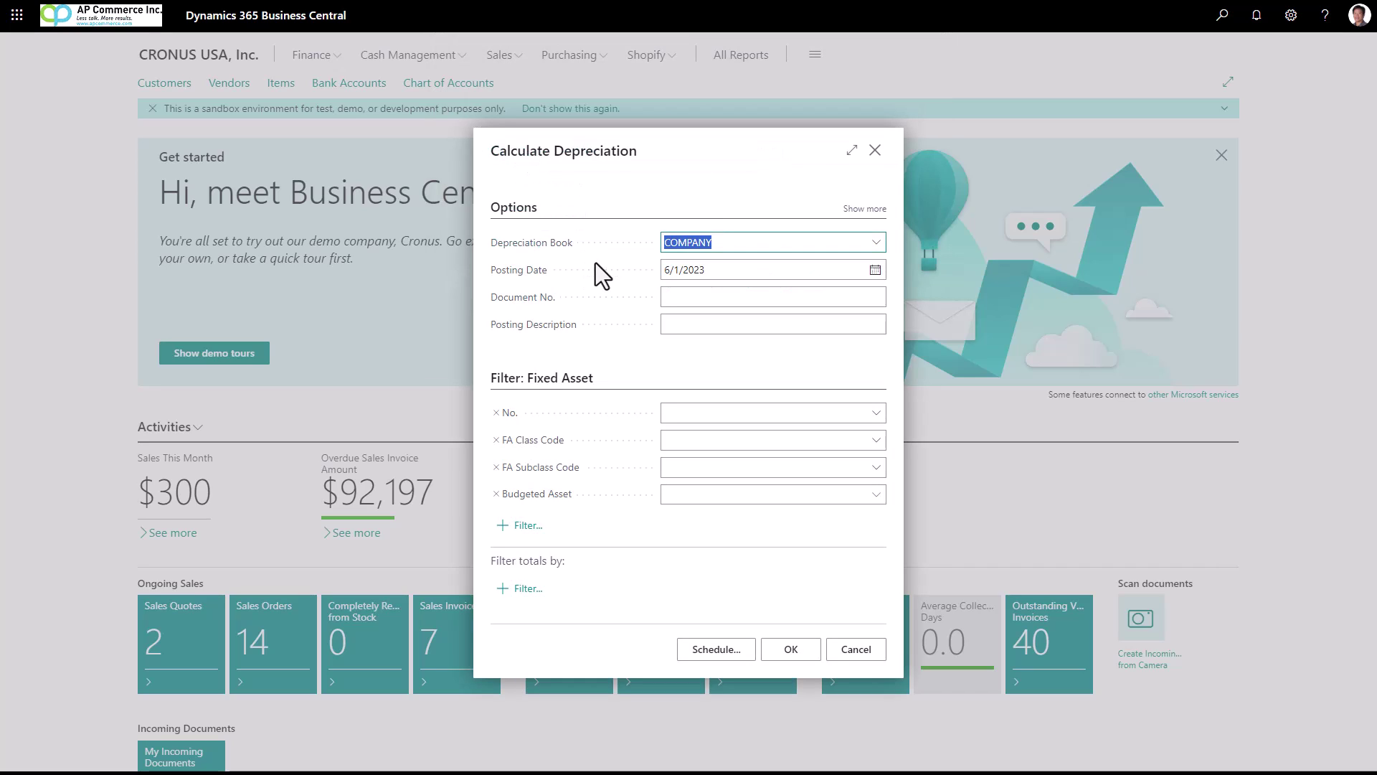
left_click(724, 271)
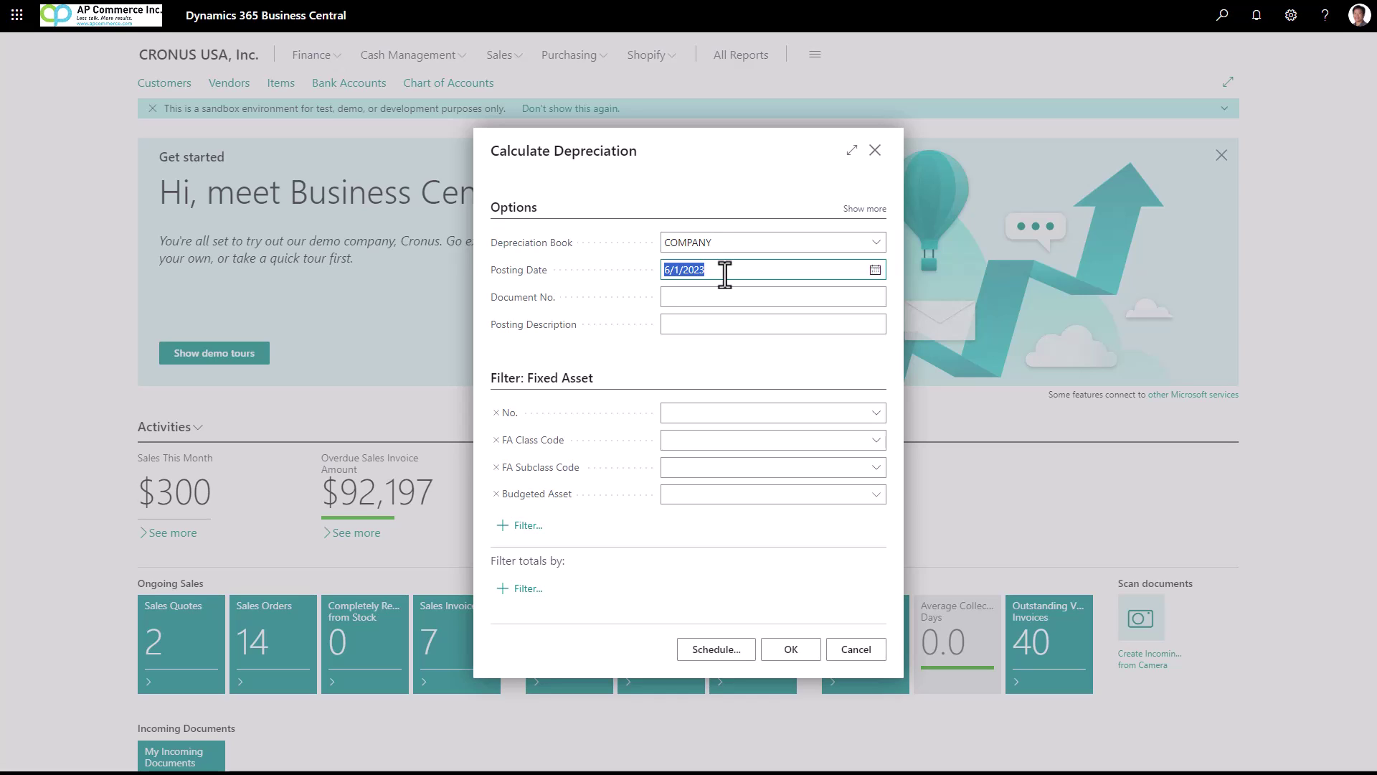
type("0331")
key("Tab")
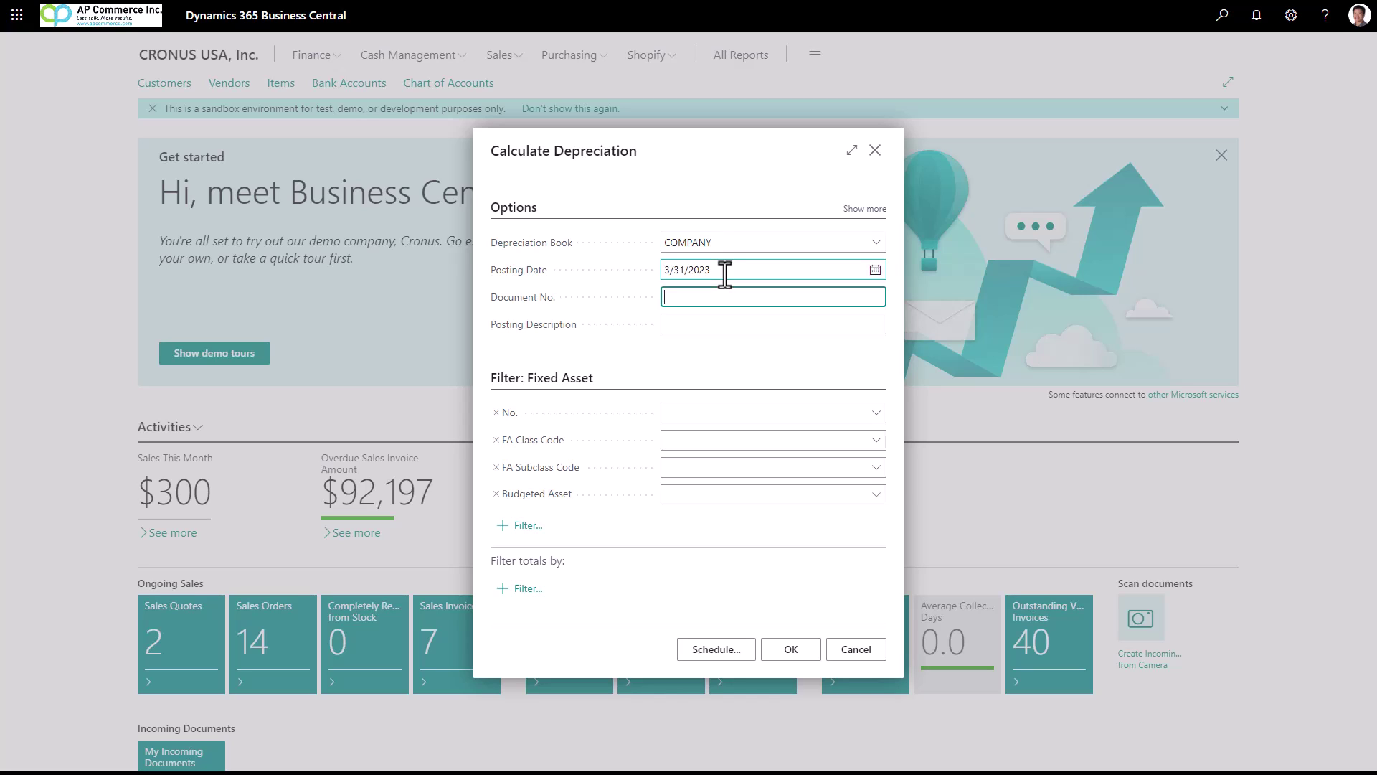
type("FADEPR0323")
key("Tab")
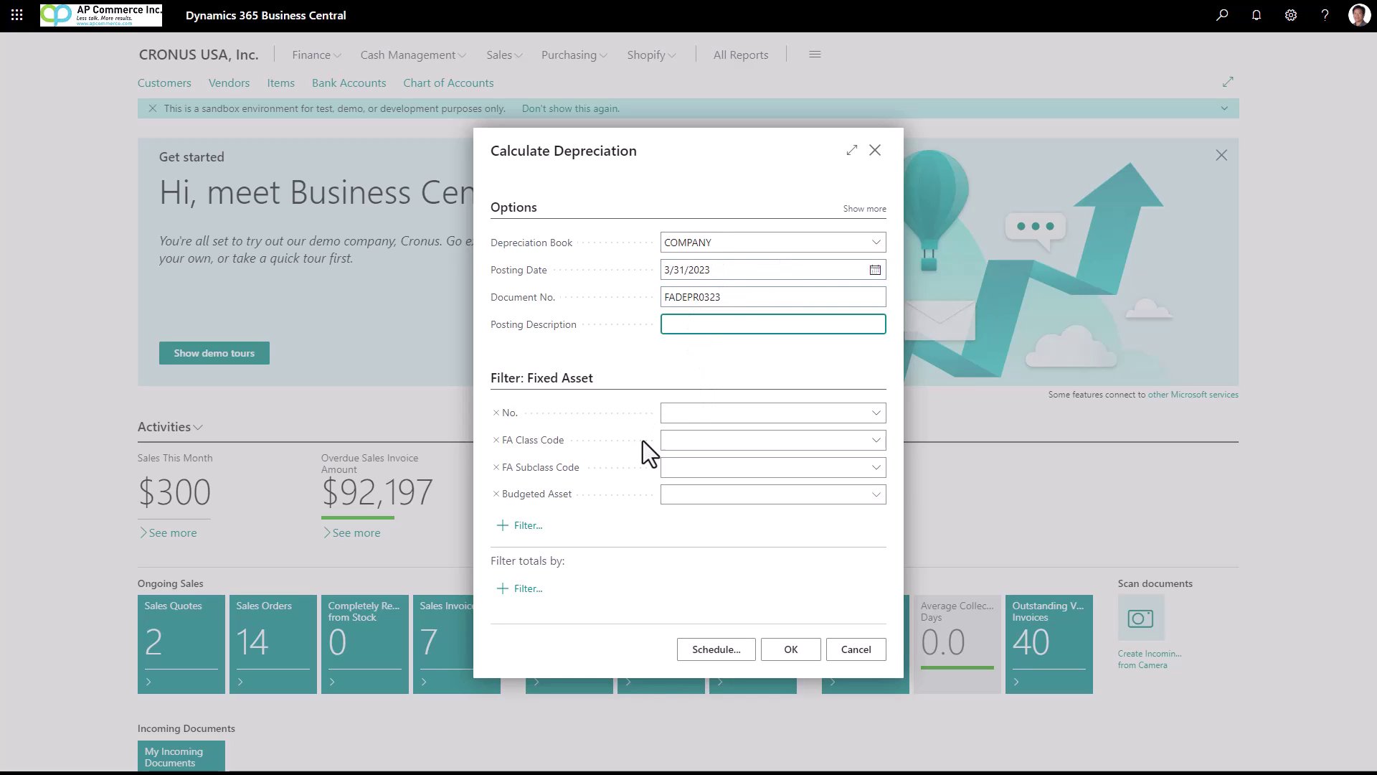
left_click(716, 411)
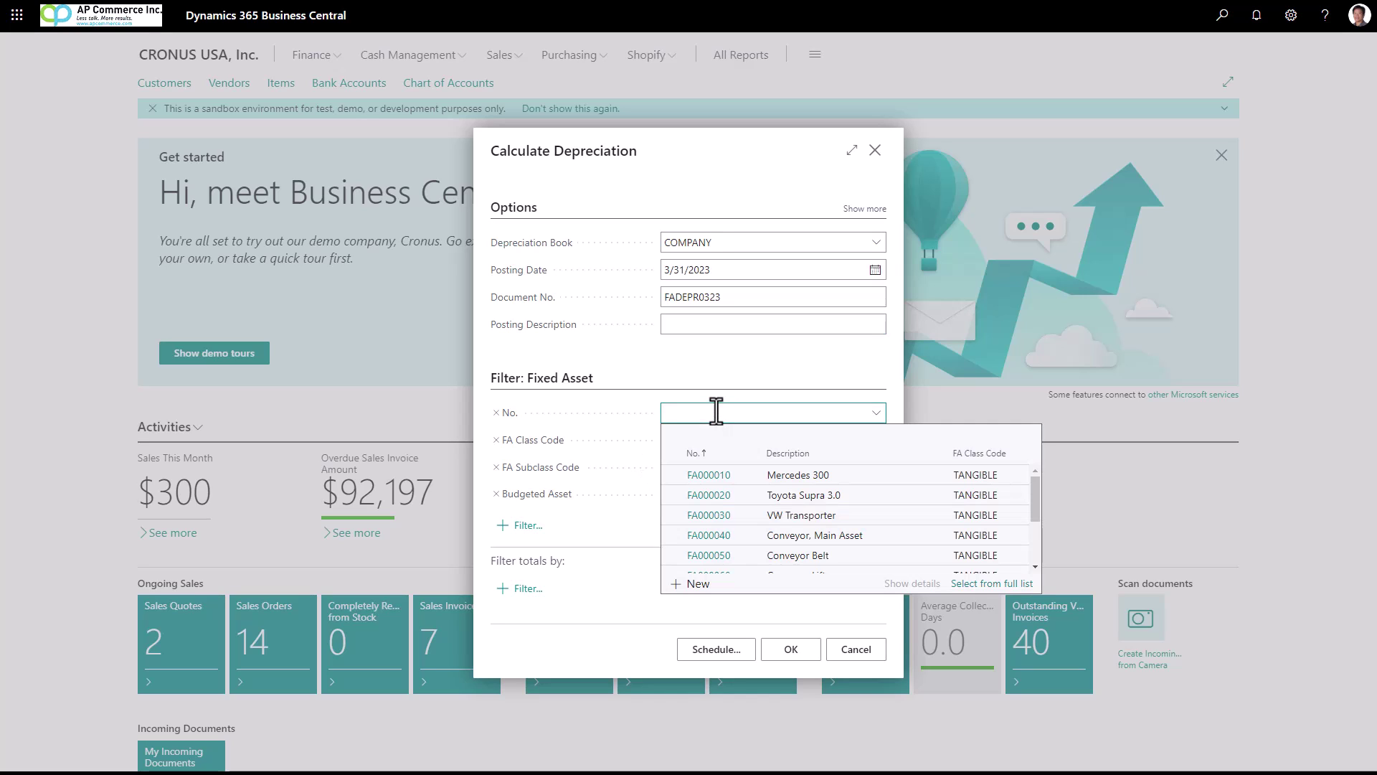
scroll(802, 495, "down", 3)
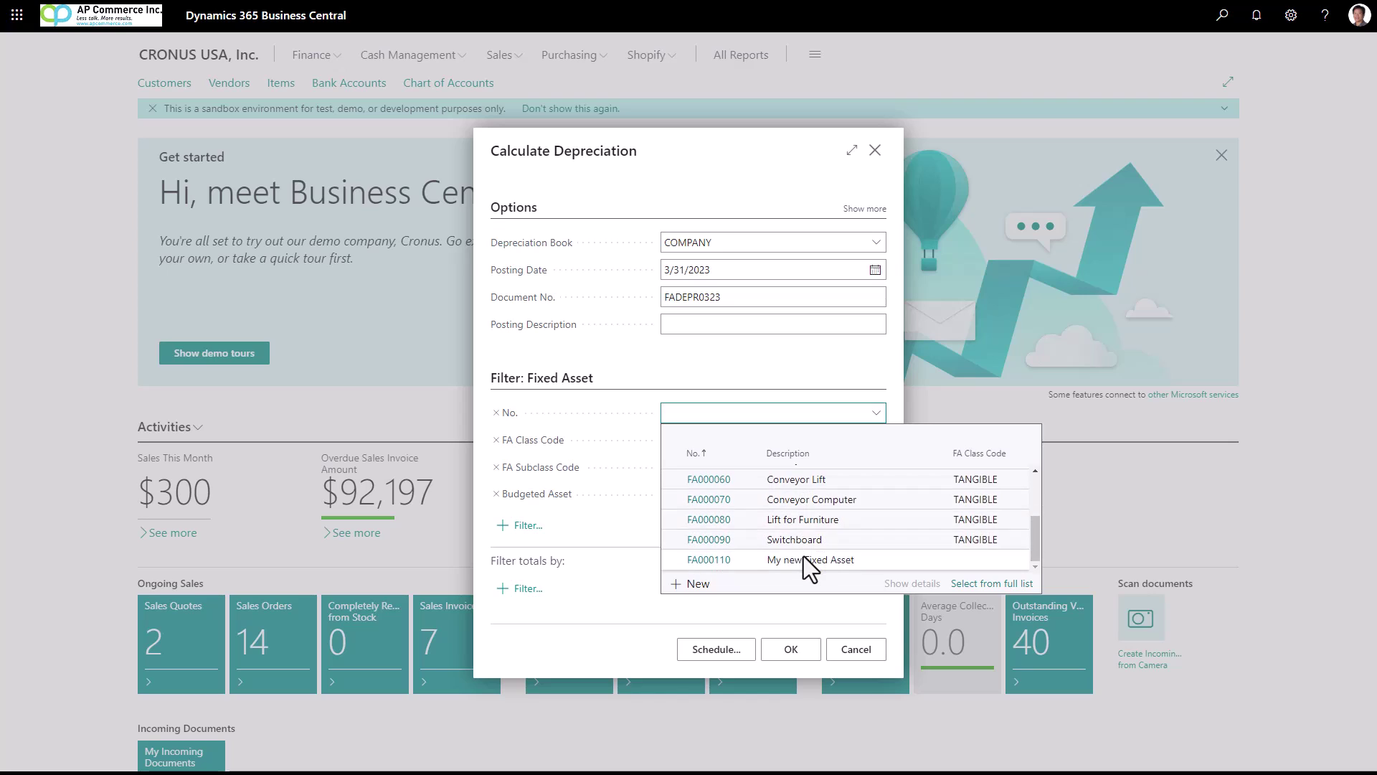
left_click(803, 558)
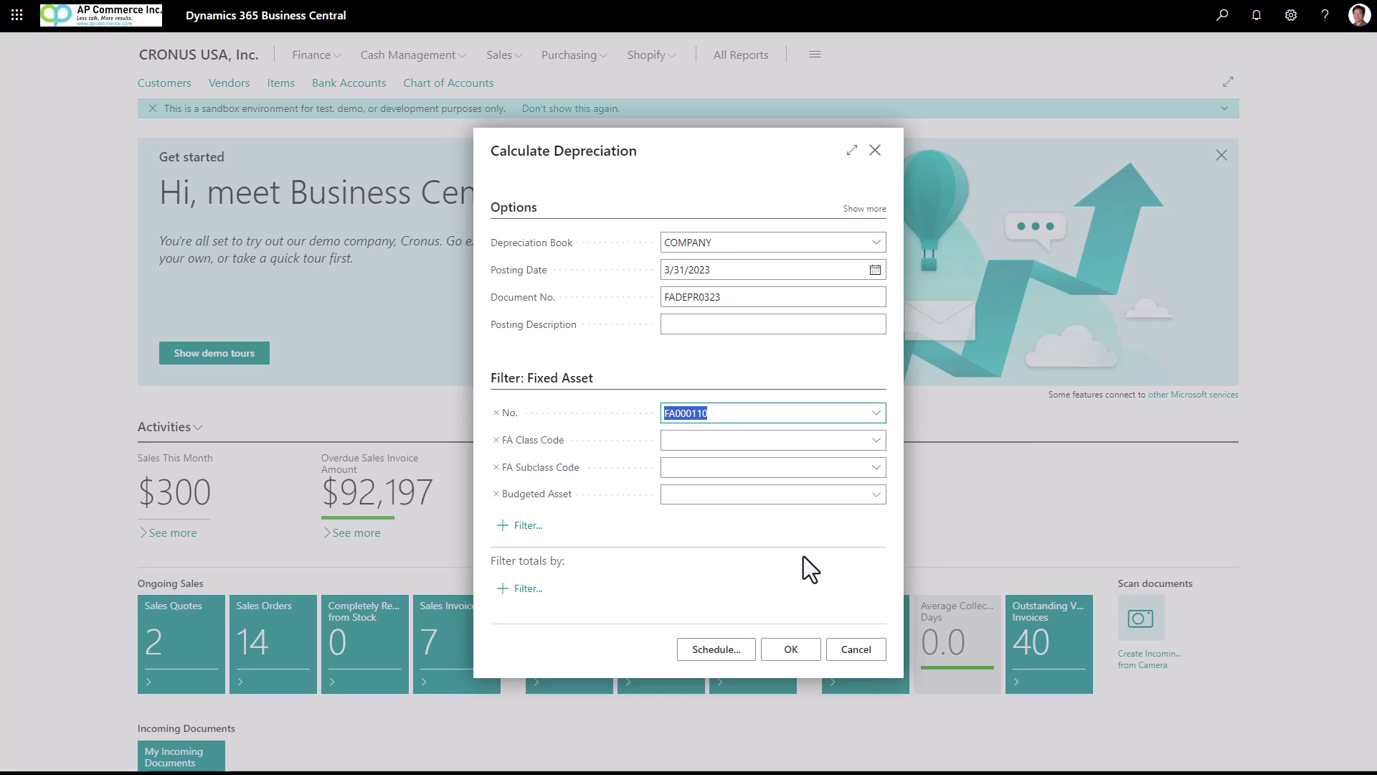
left_click(789, 650)
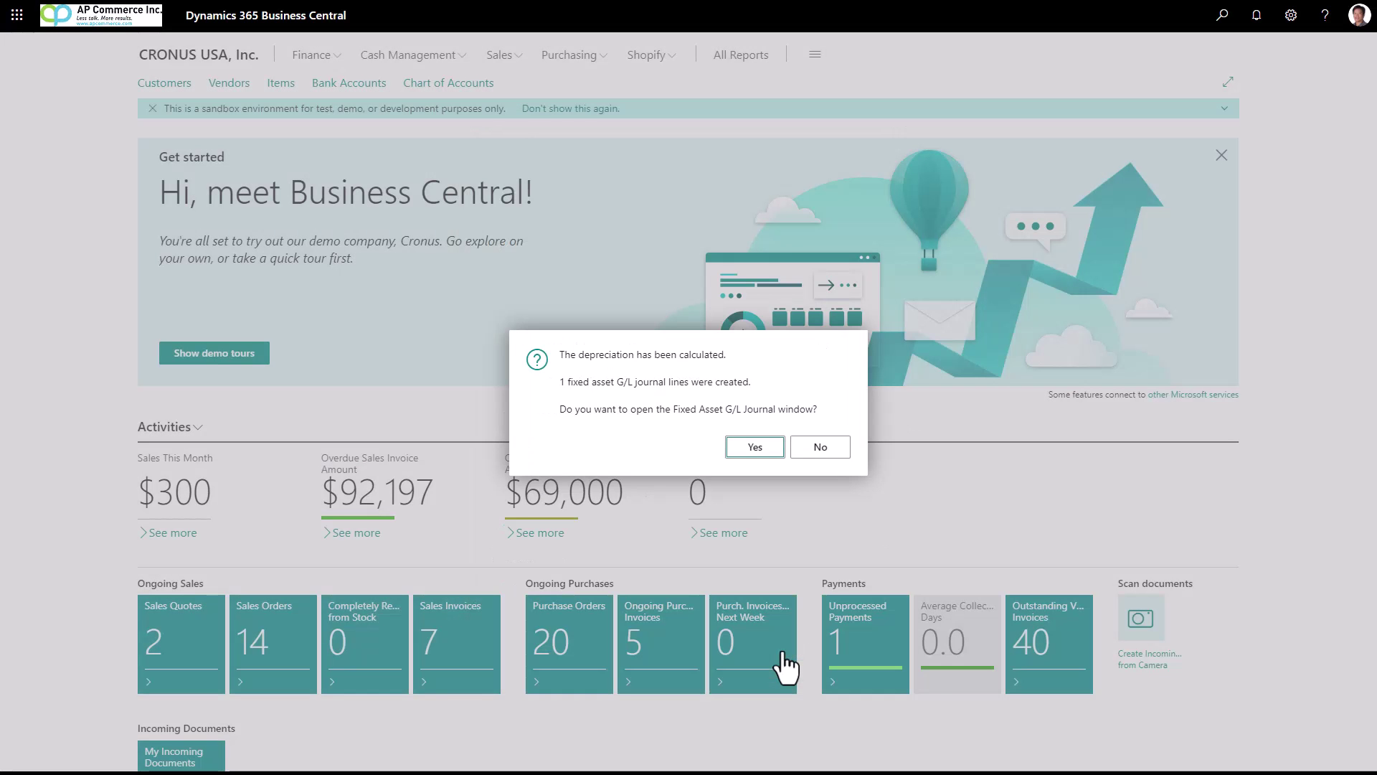
Step: Open the Fixed Asset G/L Journal and post the 83.00 depreciation for FA000110
left_click(752, 452)
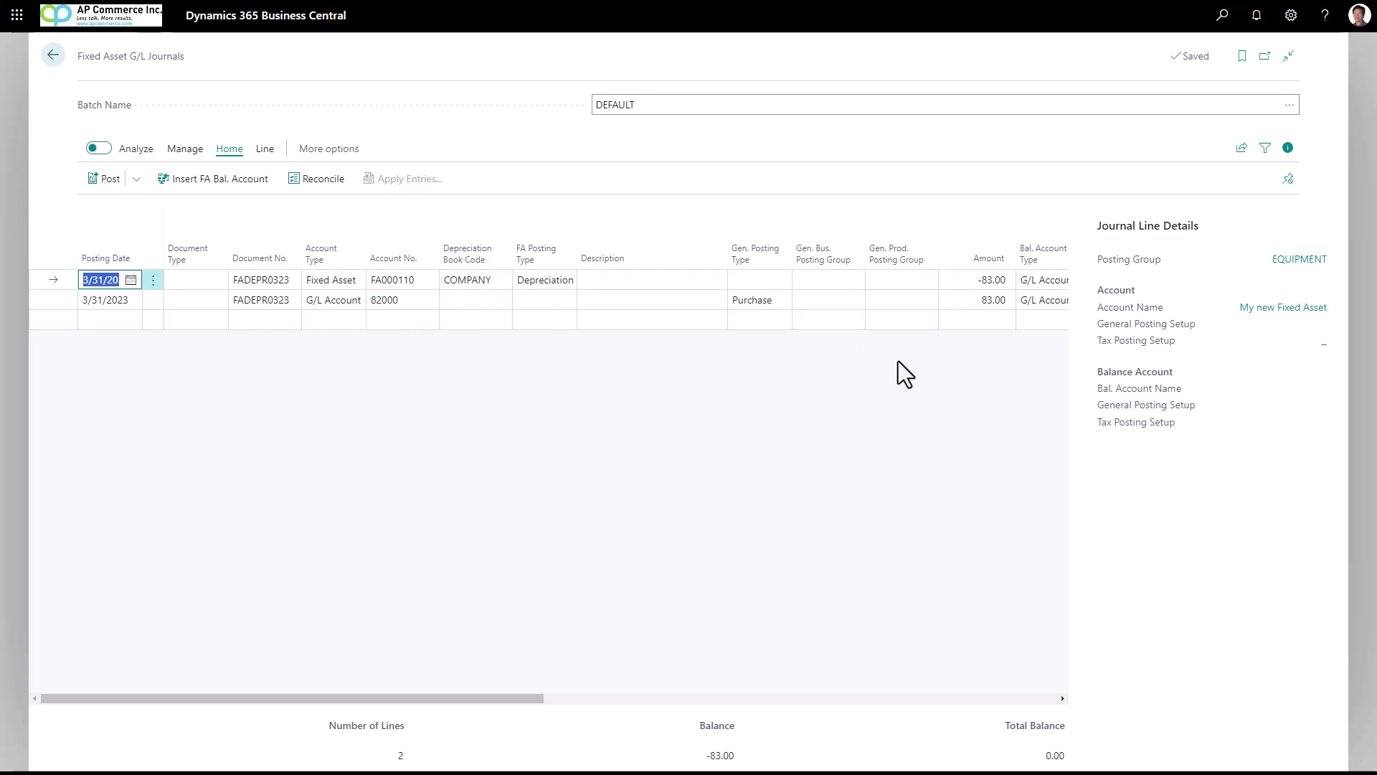
left_click(100, 181)
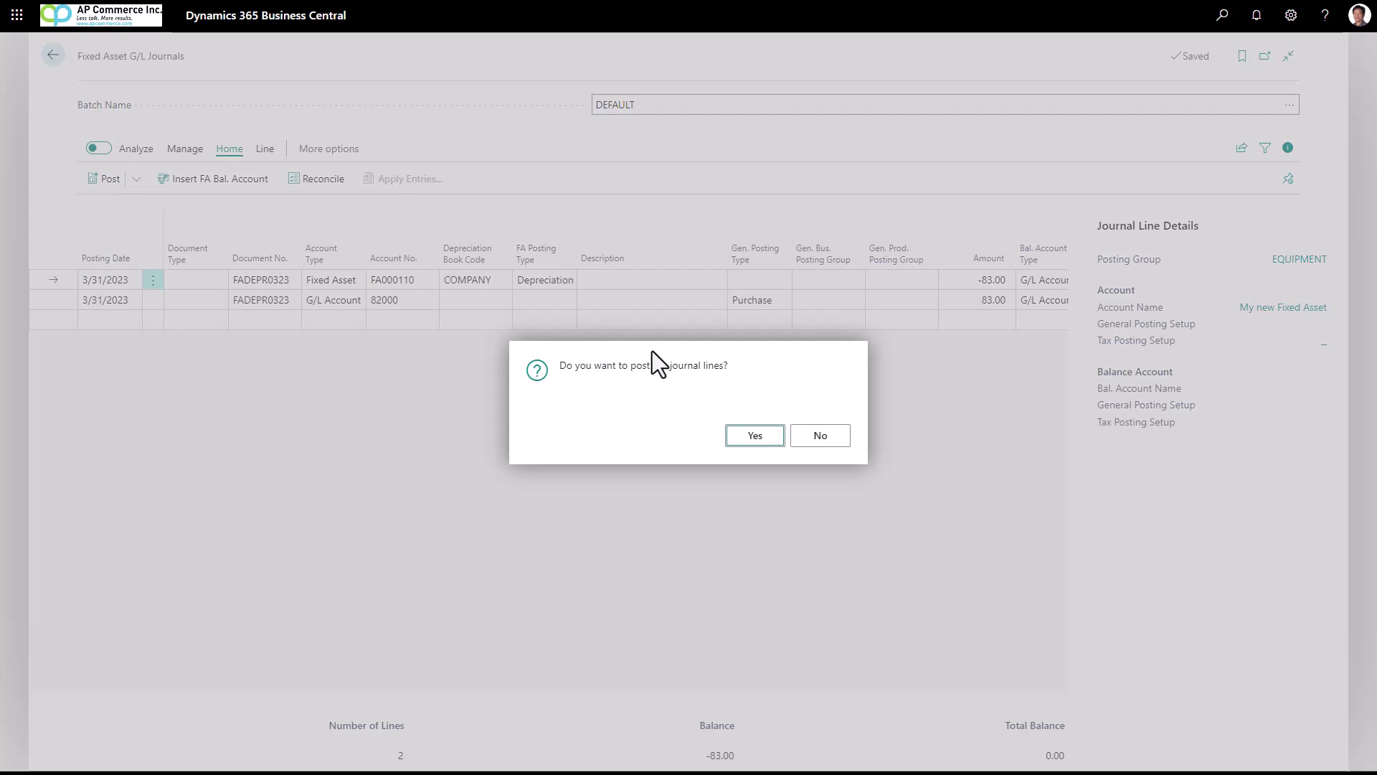
left_click(748, 434)
left_click(818, 436)
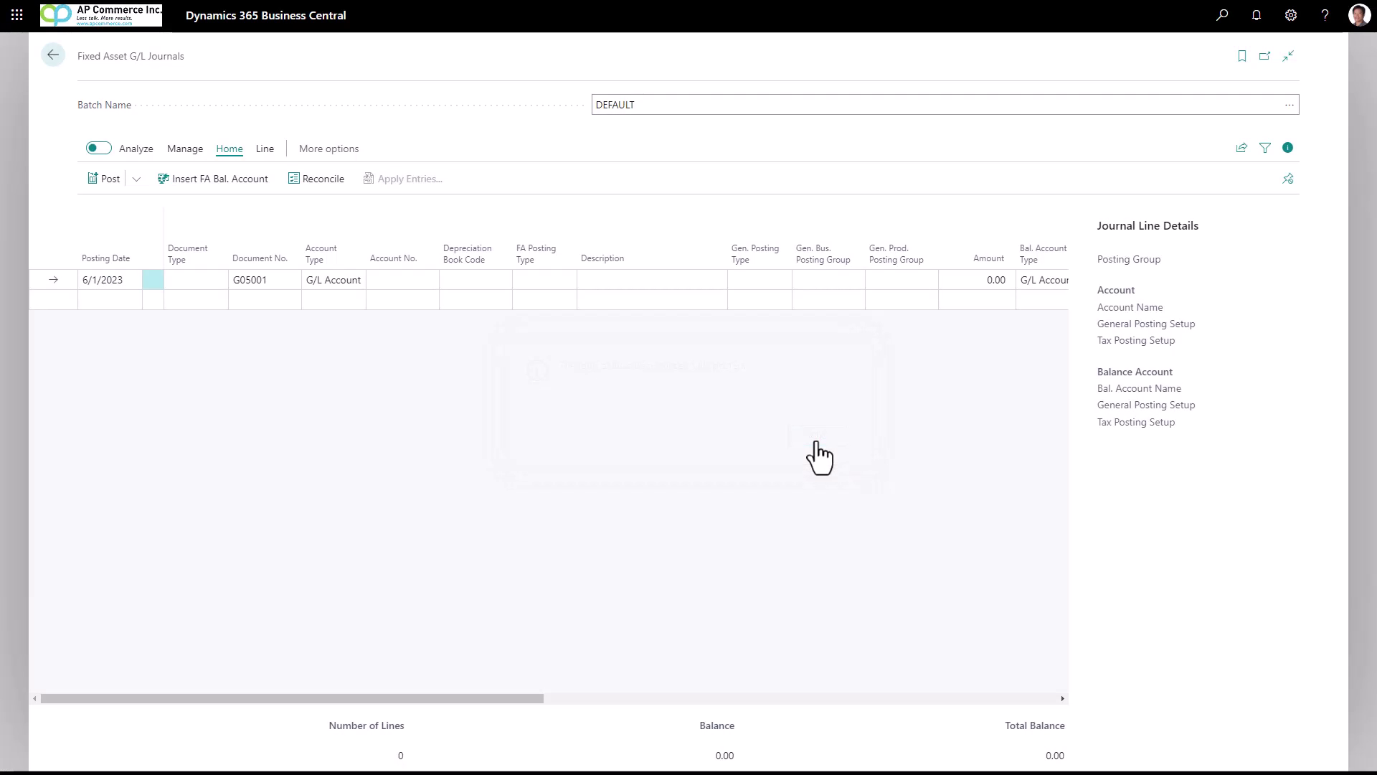